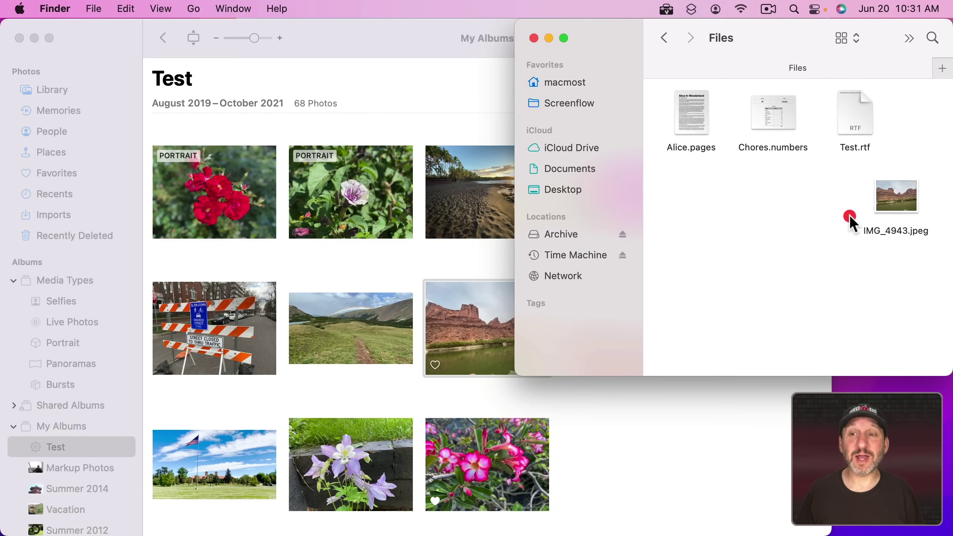
Copy the beach sunset, red desert and penguin photos together from the Test album into the Files folder in Finder
{"action": "left_click", "coordinate": [344, 299]}
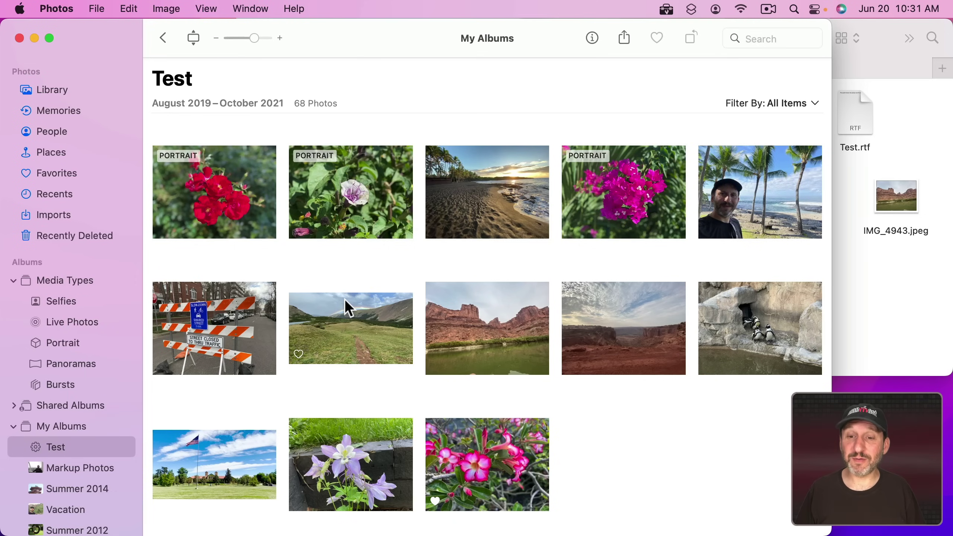
{"action": "left_click", "coordinate": [642, 329]}
{"action": "left_click", "coordinate": [747, 316], "text": "super"}
{"action": "left_click", "coordinate": [500, 207], "text": "super"}
{"action": "left_click_drag", "start_coordinate": [460, 184], "coordinate": [858, 258]}
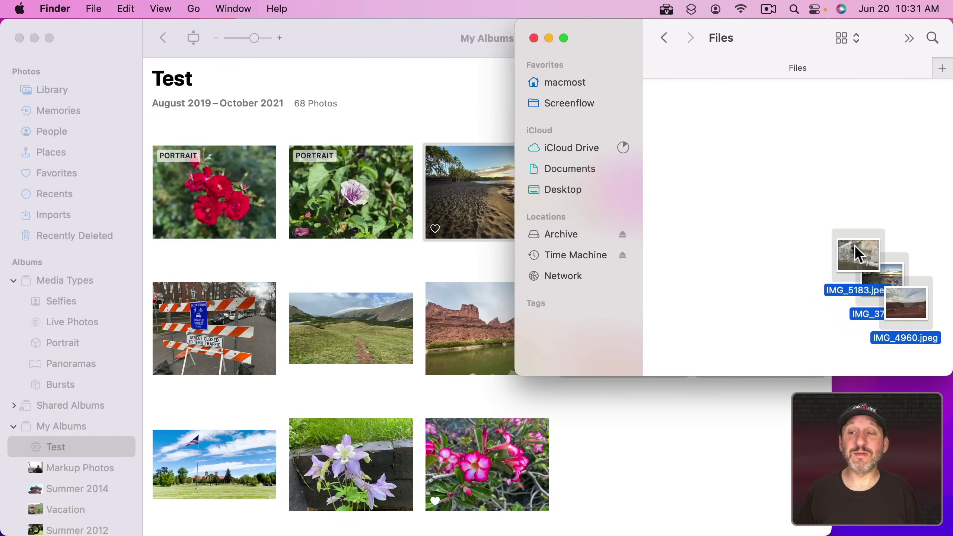
{"action": "left_click", "coordinate": [691, 100]}
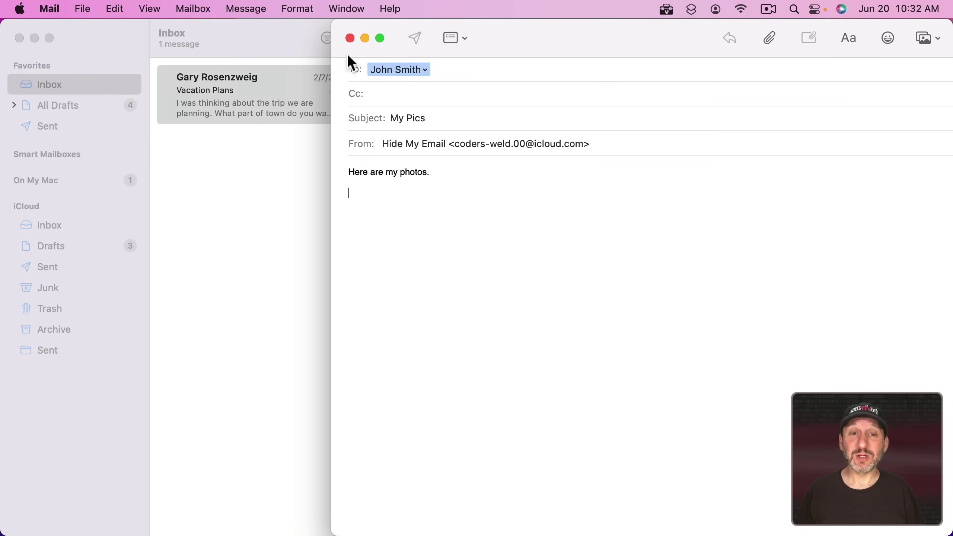
Insert the river canyon photo from the Photos Test album into the body of the "My Pics" email in Mail
{"action": "mouse_move", "coordinate": [562, 534]}
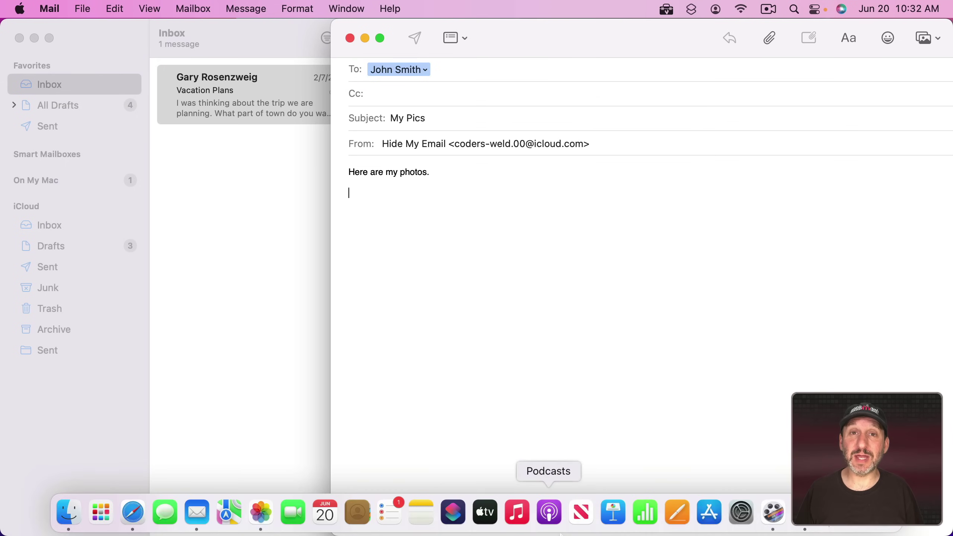
{"action": "left_click", "coordinate": [261, 519]}
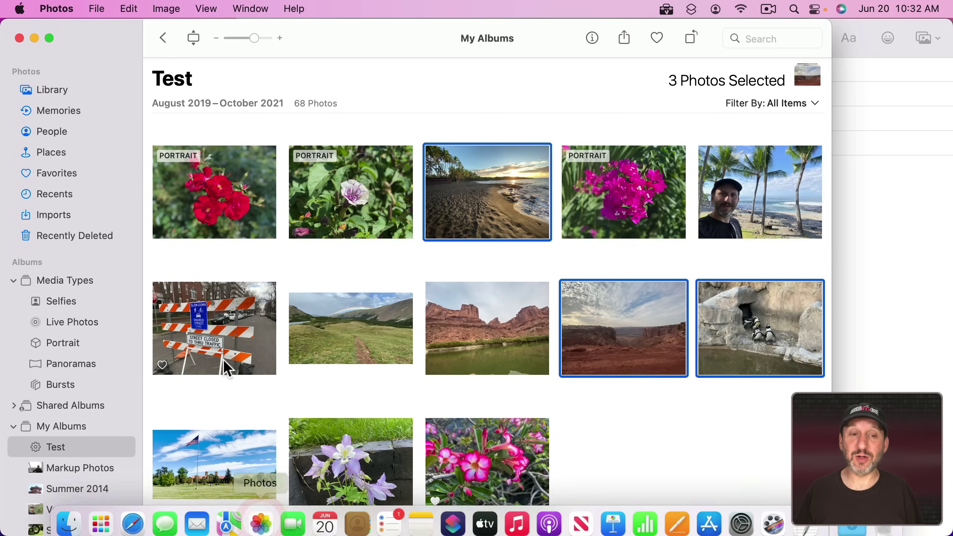
{"action": "left_click", "coordinate": [480, 319]}
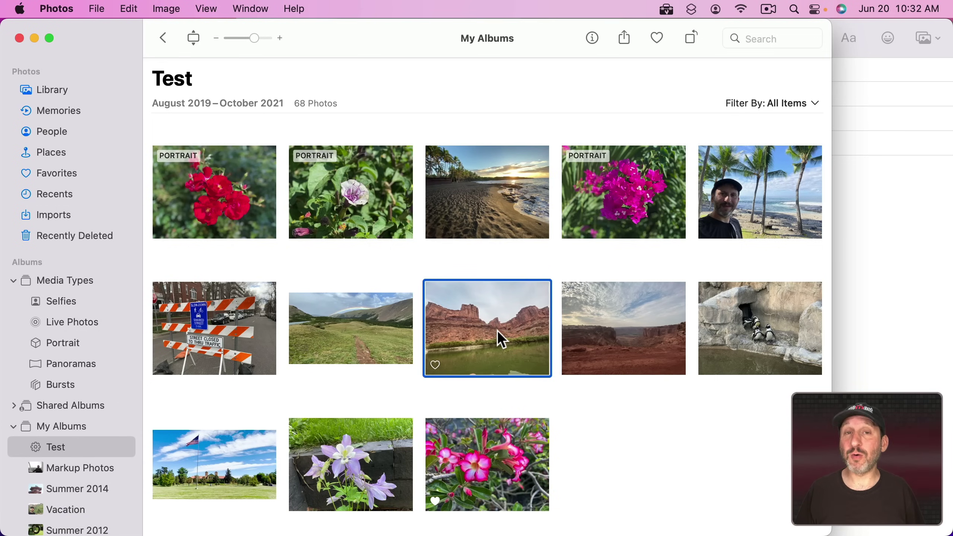
{"action": "left_click_drag", "start_coordinate": [499, 342], "coordinate": [883, 254]}
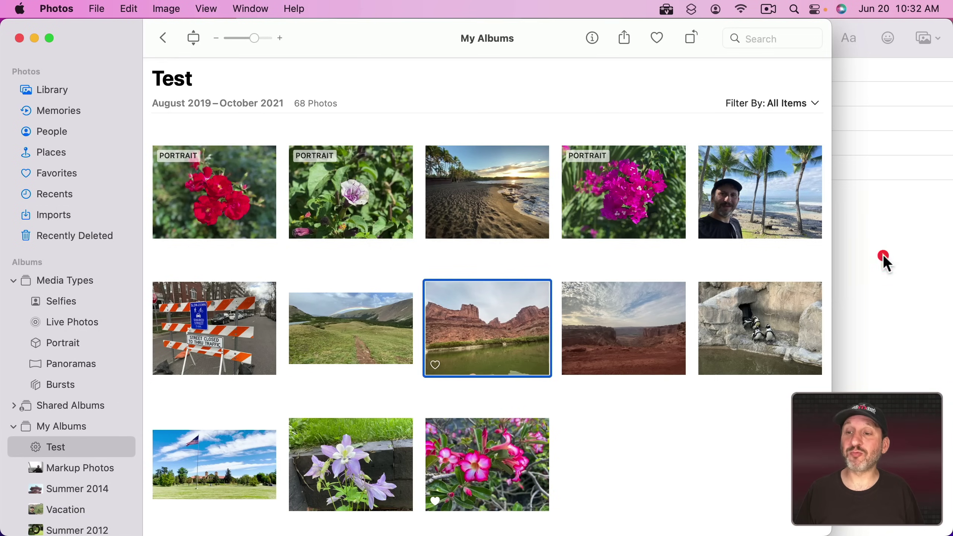
{"action": "left_click", "coordinate": [886, 237]}
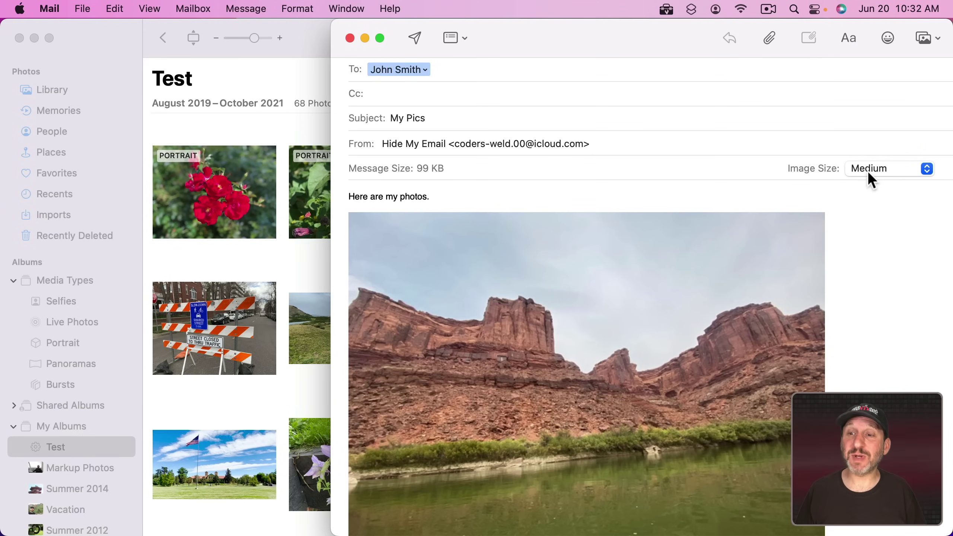
Switch the email's image size through Small, Medium and Large, finishing on Actual Size
{"action": "left_click", "coordinate": [886, 168]}
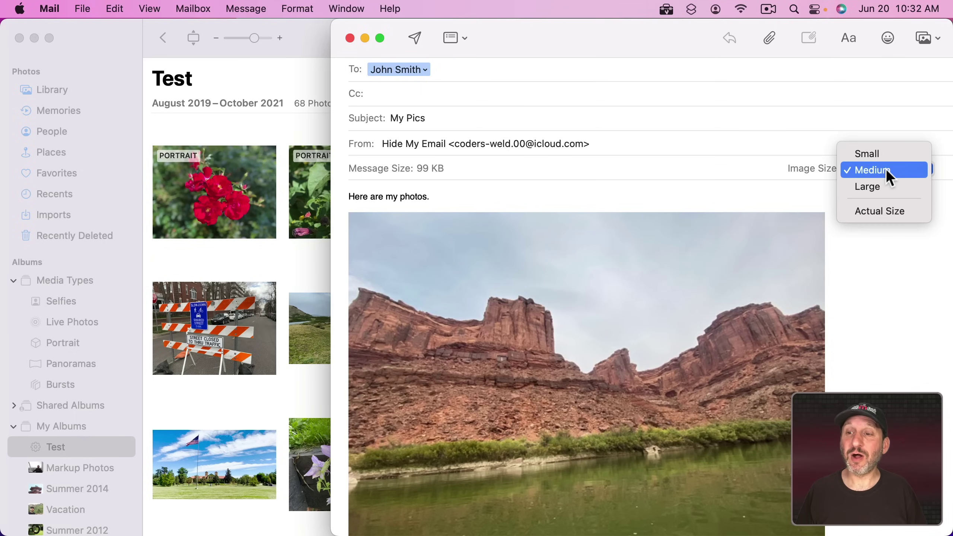
{"action": "left_click", "coordinate": [885, 151]}
{"action": "mouse_move", "coordinate": [496, 313]}
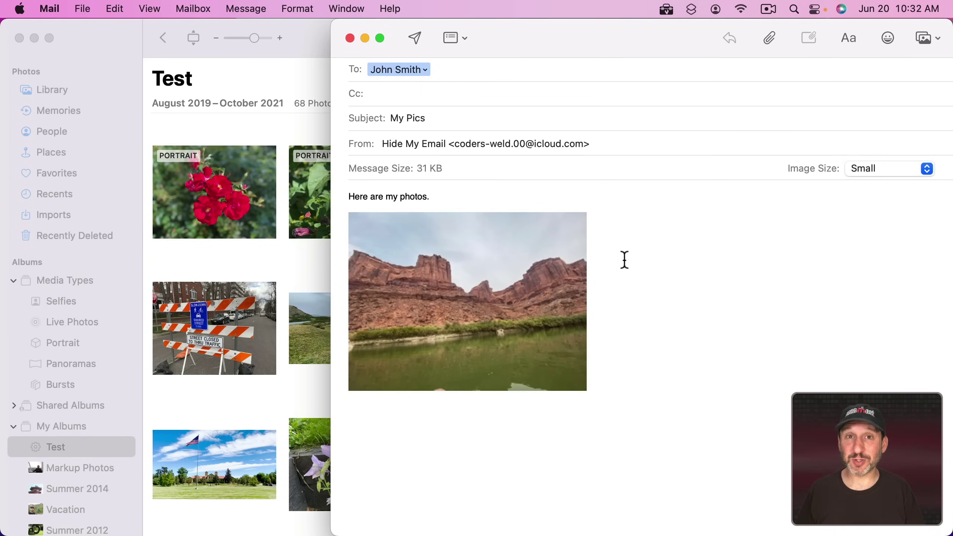
{"action": "left_click", "coordinate": [875, 170]}
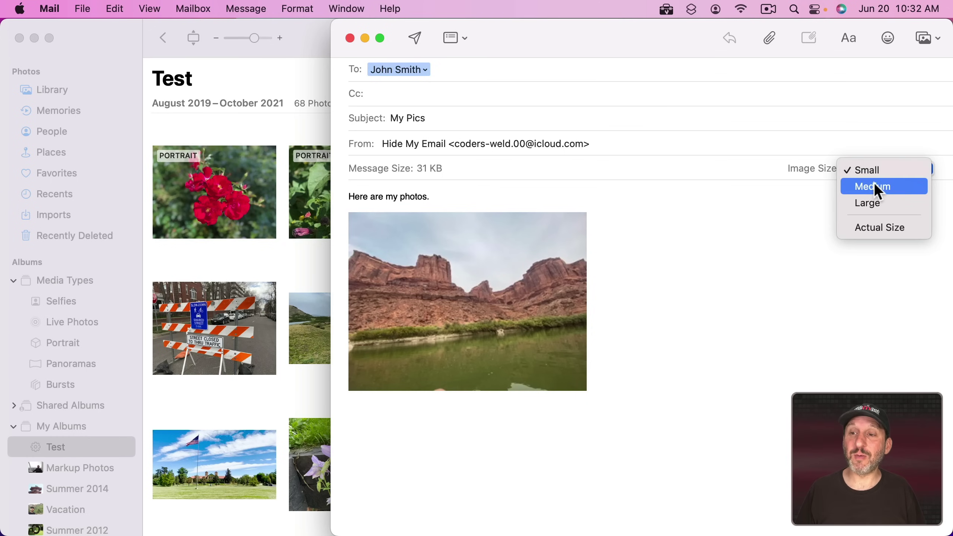
{"action": "left_click", "coordinate": [876, 187]}
{"action": "mouse_move", "coordinate": [389, 396]}
{"action": "left_click", "coordinate": [870, 169]}
{"action": "left_click", "coordinate": [867, 188]}
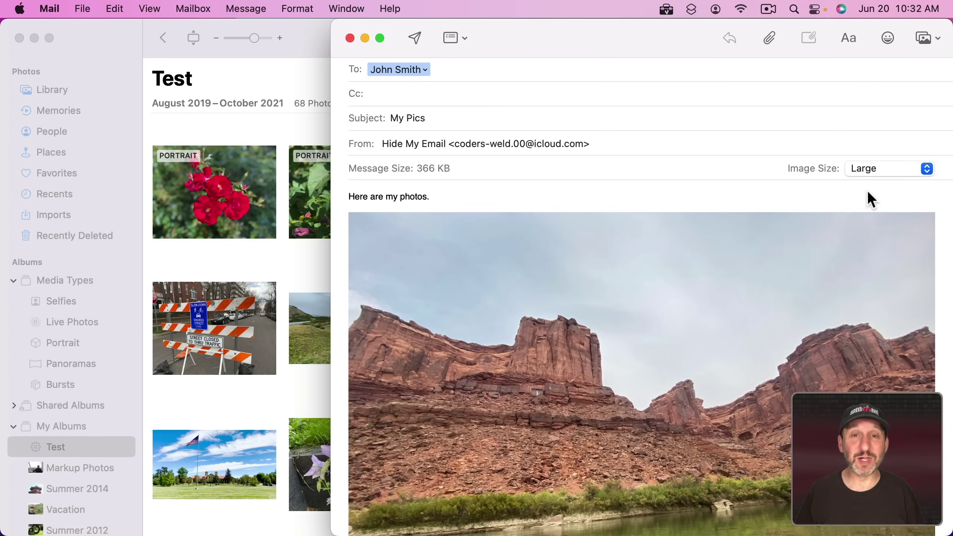
{"action": "left_click", "coordinate": [868, 169]}
{"action": "left_click", "coordinate": [871, 195]}
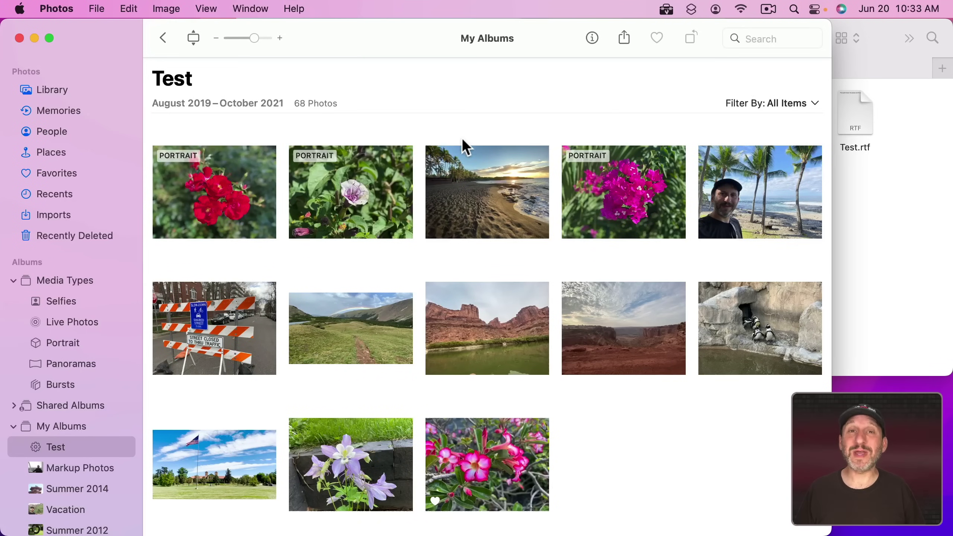
Open the river canyon photo in Photos for editing and slightly increase its Light and Color adjustments
{"action": "left_click", "coordinate": [470, 335]}
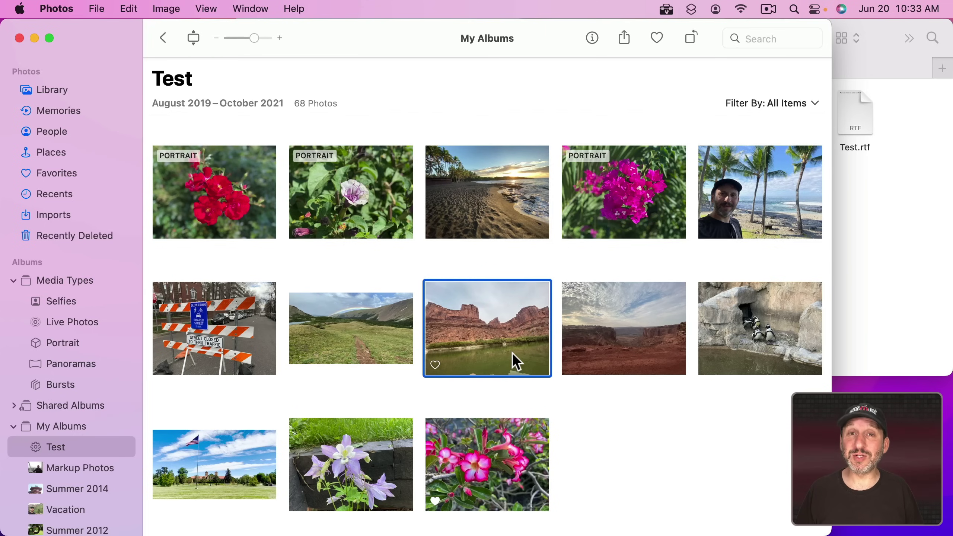
{"action": "double_click", "coordinate": [493, 309]}
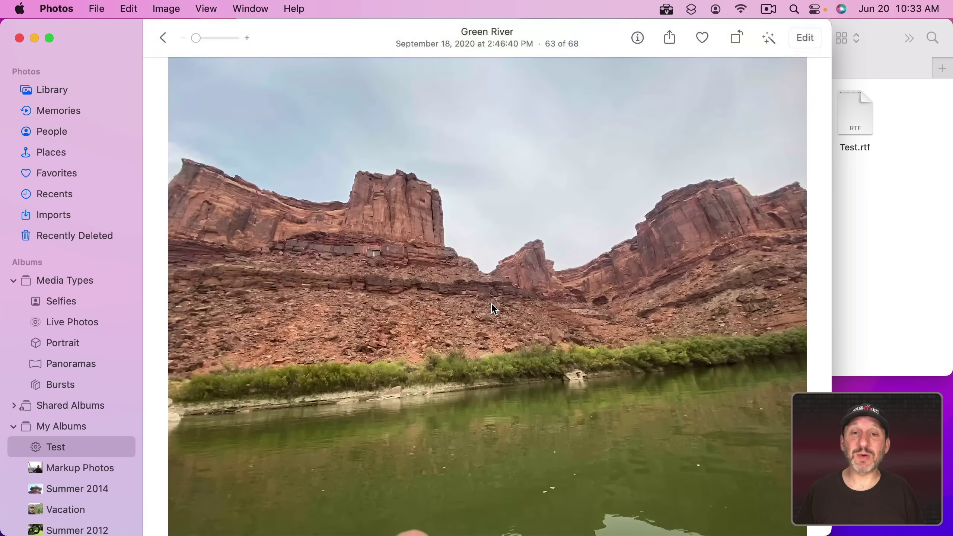
{"action": "left_click", "coordinate": [804, 38]}
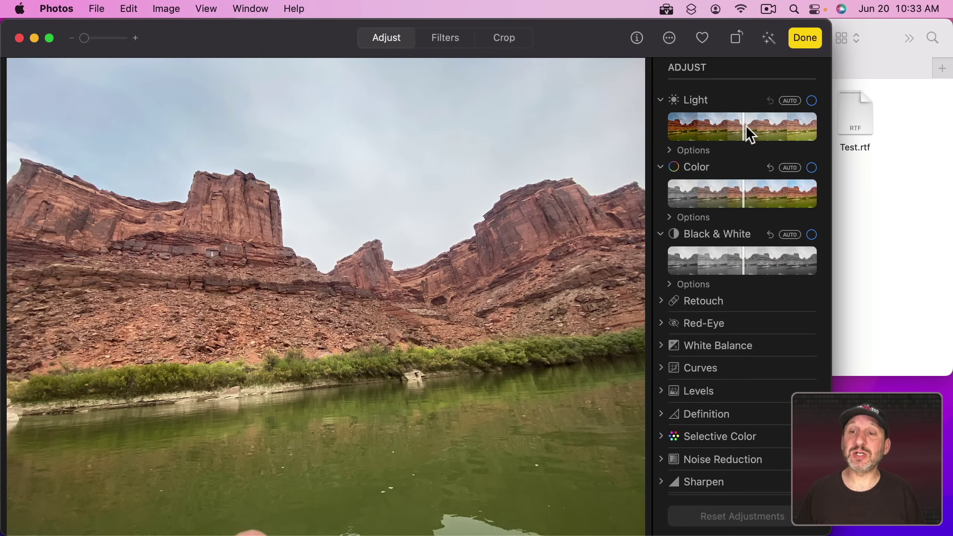
{"action": "left_click_drag", "start_coordinate": [750, 133], "coordinate": [762, 132]}
{"action": "left_click", "coordinate": [747, 190]}
{"action": "left_click_drag", "start_coordinate": [746, 190], "coordinate": [764, 189]}
Crop the canyon photo to a wide strip, trimming most of the water and part of the sky
{"action": "left_click", "coordinate": [501, 44]}
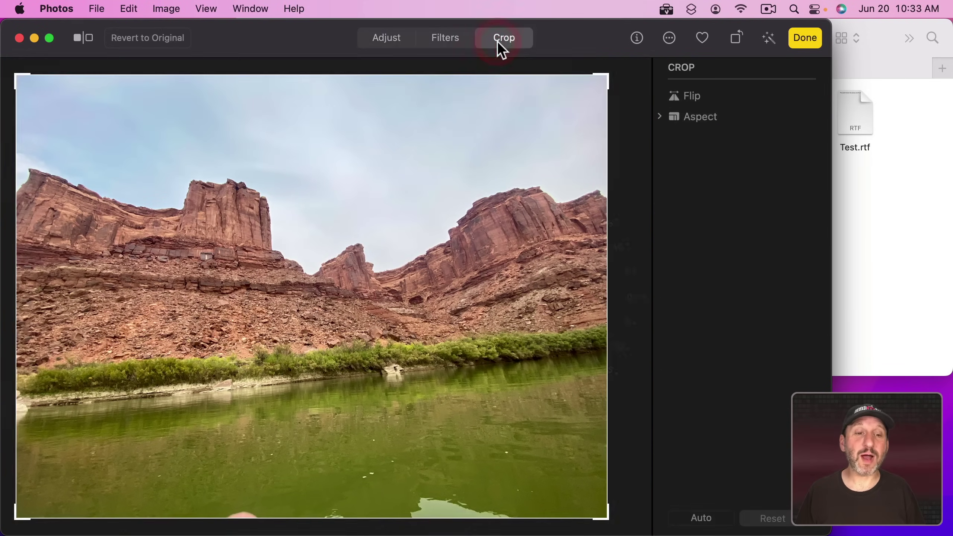
{"action": "left_click_drag", "start_coordinate": [610, 528], "coordinate": [616, 411]}
{"action": "left_click_drag", "start_coordinate": [24, 78], "coordinate": [34, 136]}
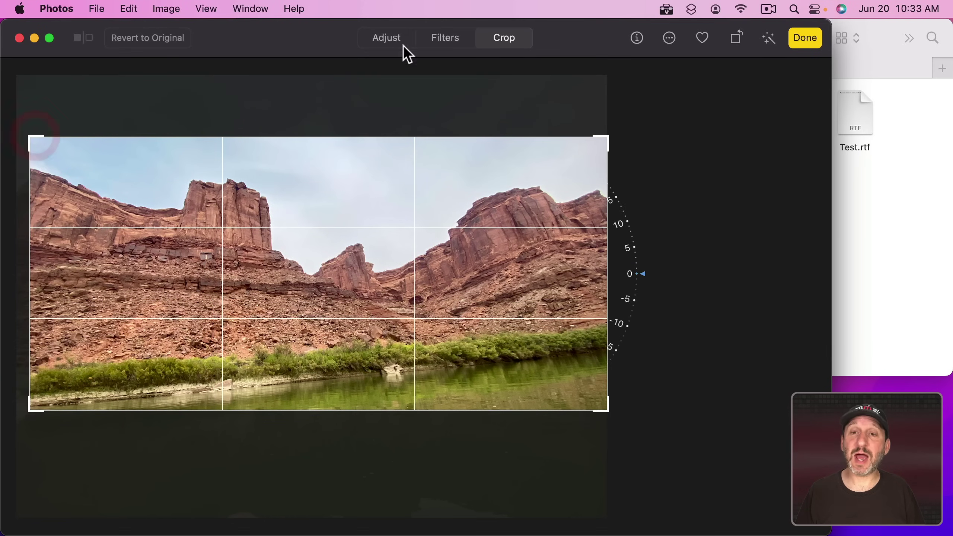
Try the Vivid, Vivid Warm and Vivid Cool filters, apply Dramatic to the canyon photo, and save the edit
{"action": "left_click", "coordinate": [445, 38]}
{"action": "left_click", "coordinate": [693, 142]}
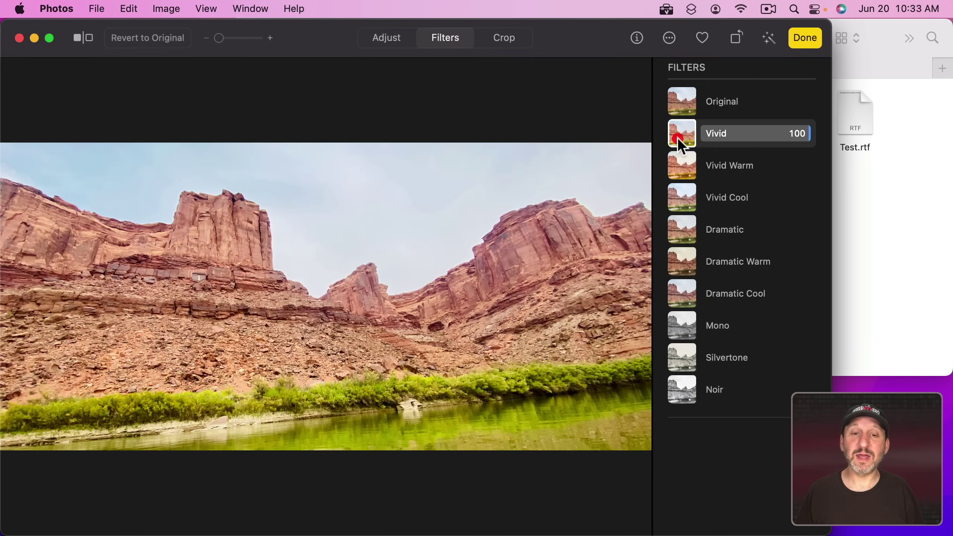
{"action": "left_click", "coordinate": [678, 157]}
{"action": "left_click", "coordinate": [682, 191]}
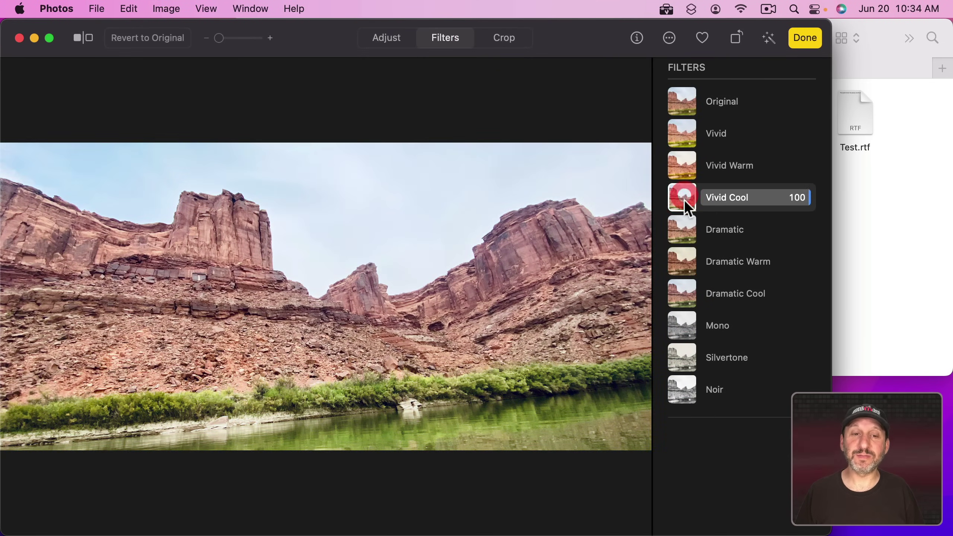
{"action": "left_click", "coordinate": [686, 227]}
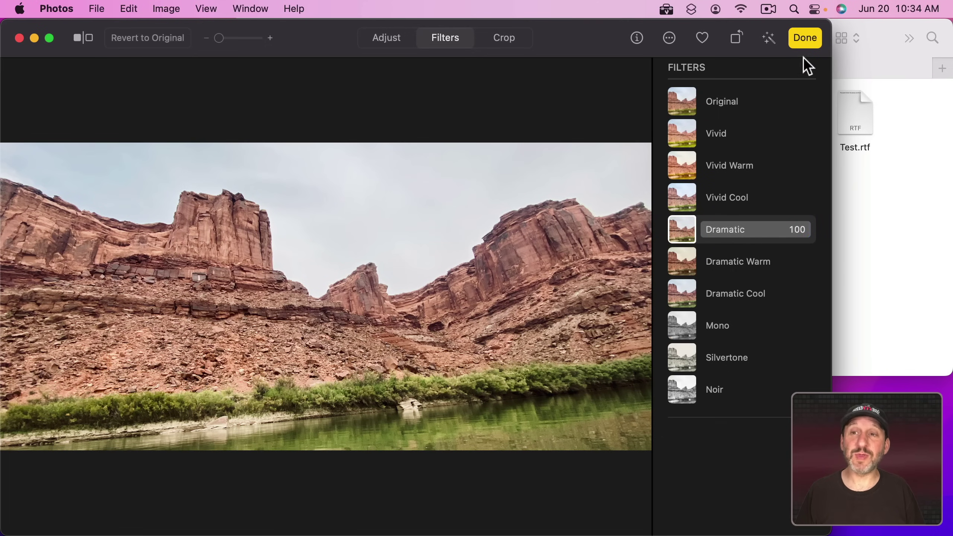
{"action": "left_click", "coordinate": [807, 33]}
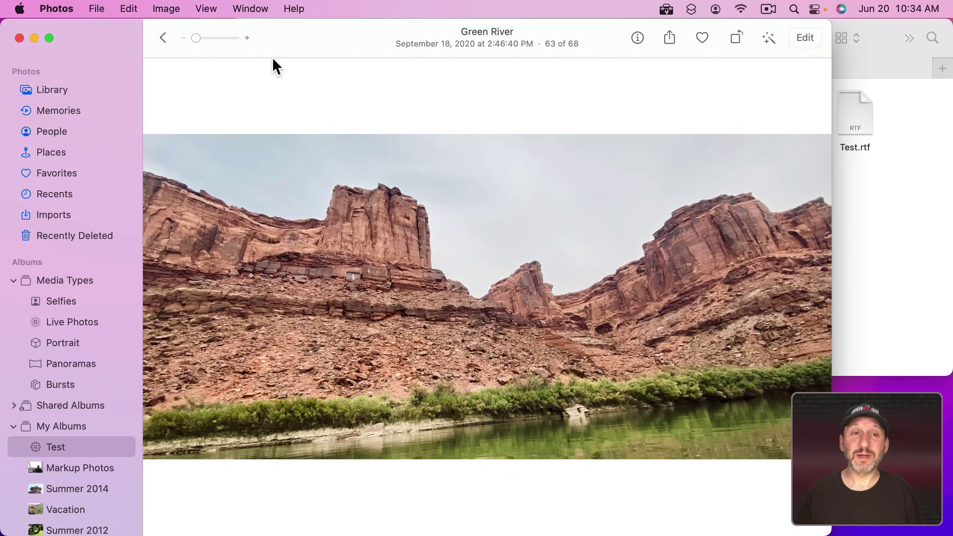
{"action": "left_click", "coordinate": [164, 39]}
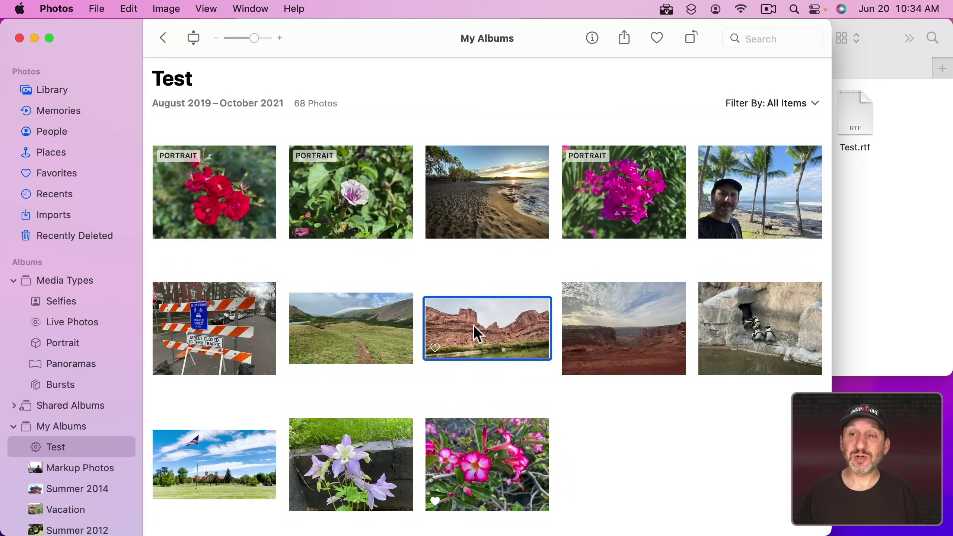
Review the canyon photo's saved adjustments in the editor and check the command for reverting it to the original
{"action": "left_click_drag", "start_coordinate": [489, 326], "coordinate": [570, 311]}
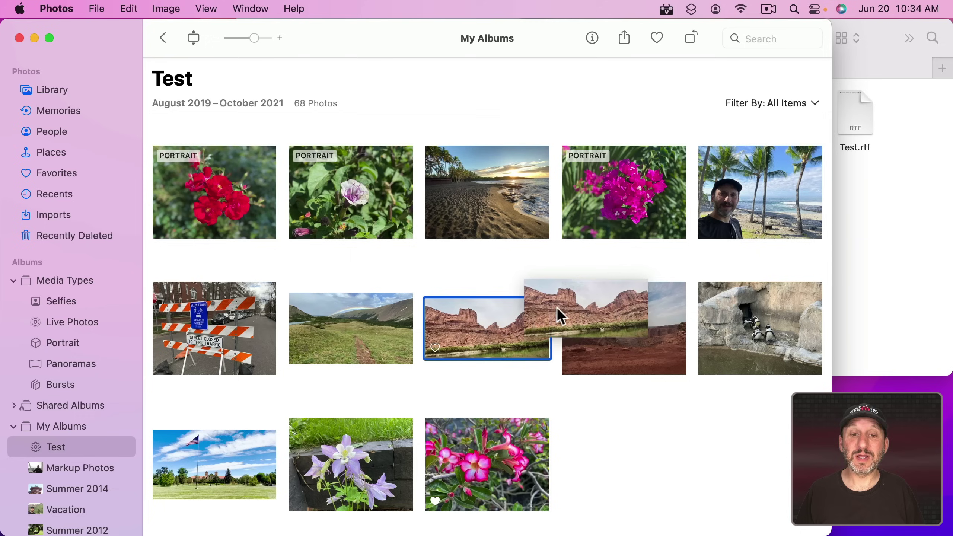
{"action": "double_click", "coordinate": [479, 313]}
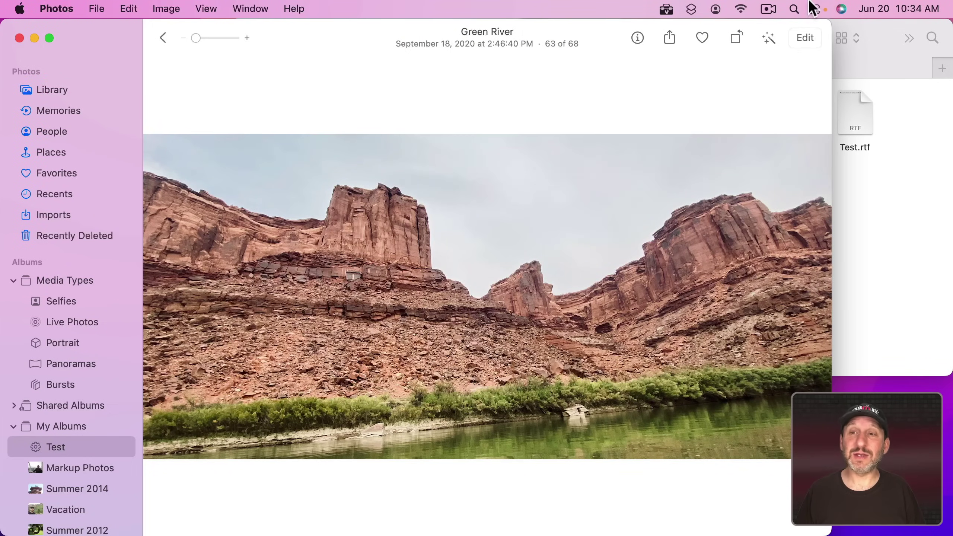
{"action": "left_click", "coordinate": [805, 38]}
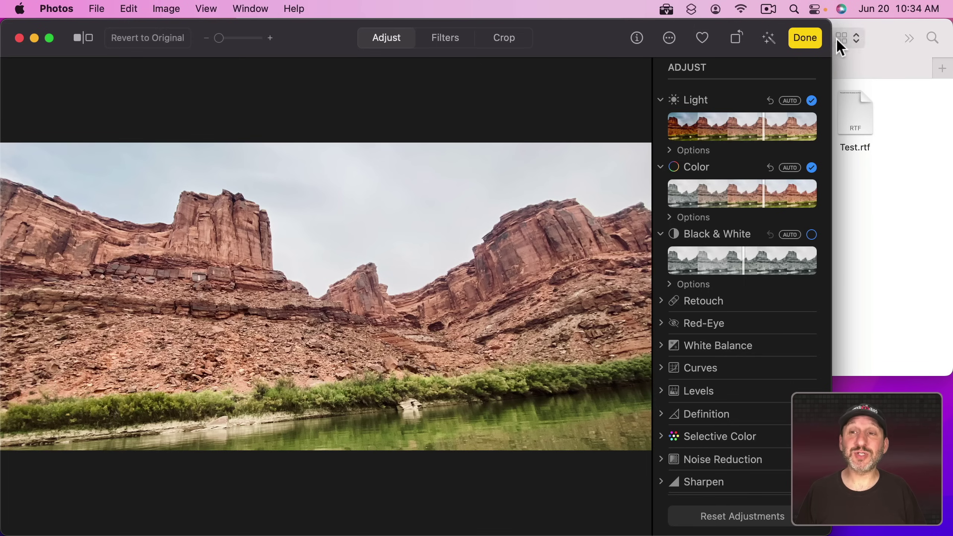
{"action": "left_click", "coordinate": [809, 39]}
{"action": "left_click", "coordinate": [165, 8]}
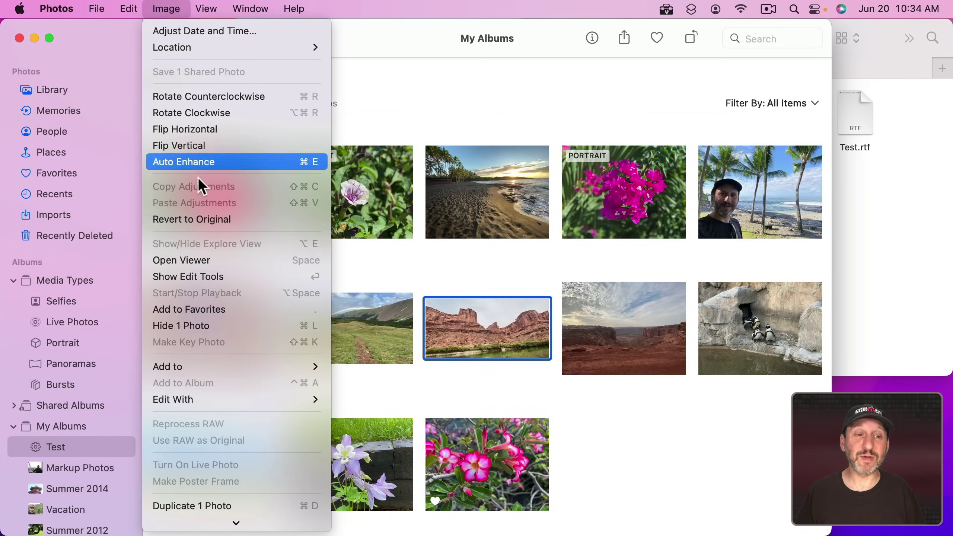
{"action": "left_click", "coordinate": [201, 219]}
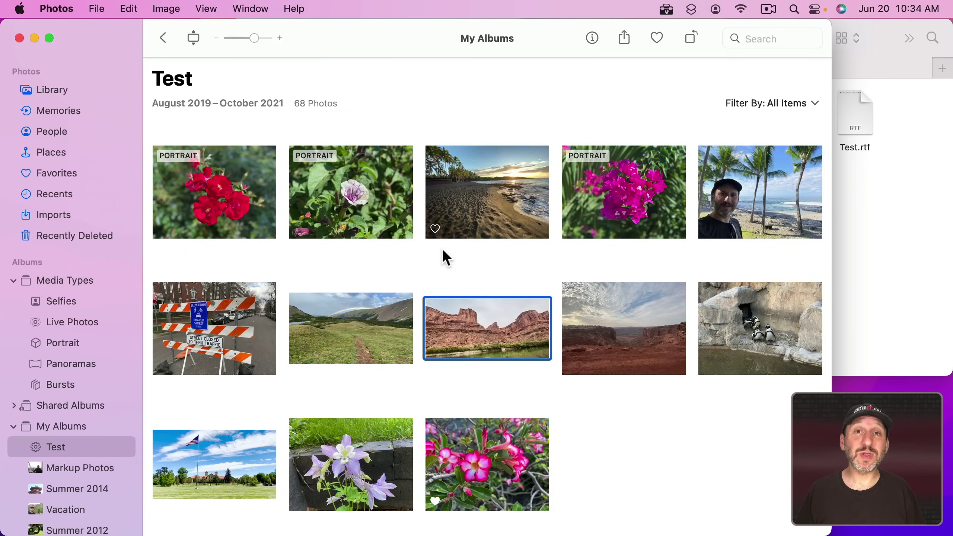
Start exporting the edited canyon photo and choose JPEG as the photo kind
{"action": "left_click", "coordinate": [95, 7]}
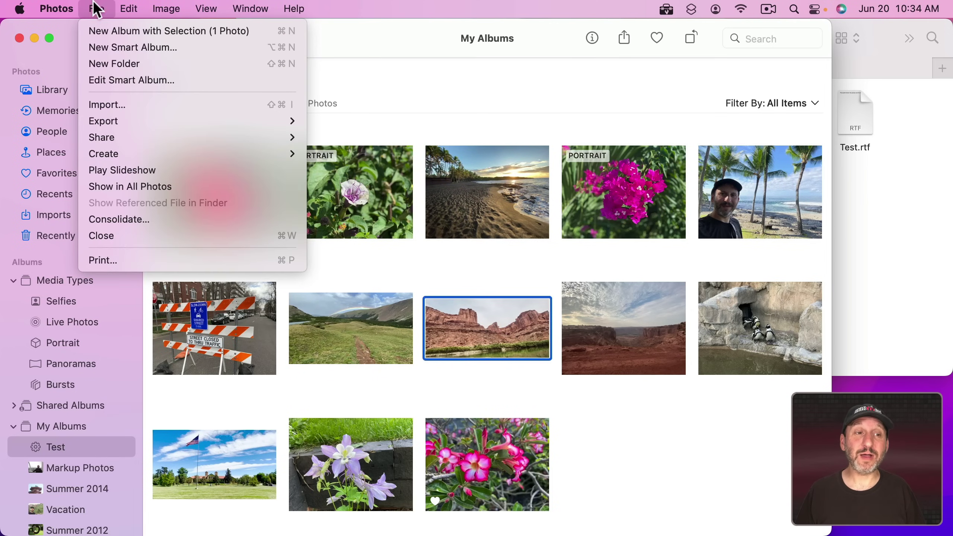
{"action": "mouse_move", "coordinate": [124, 120]}
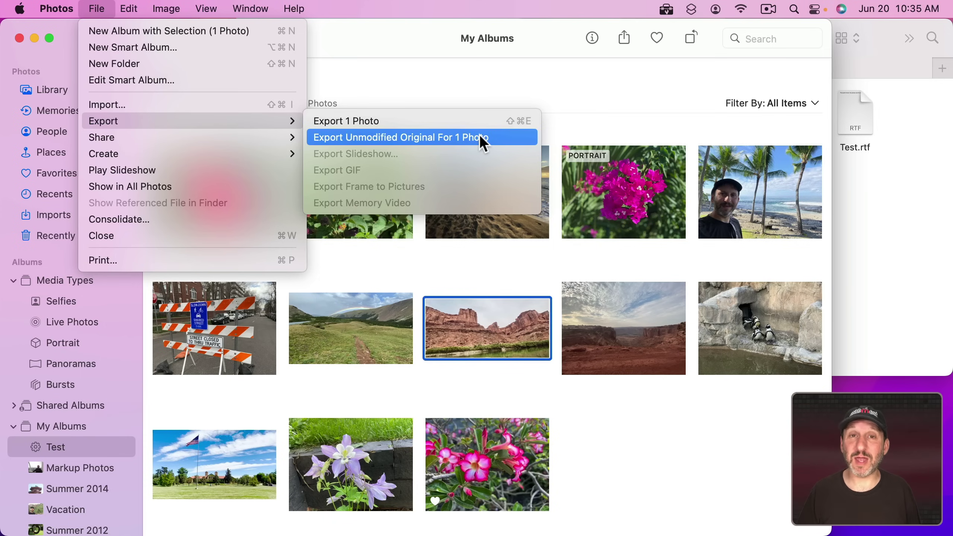
{"action": "left_click", "coordinate": [366, 121]}
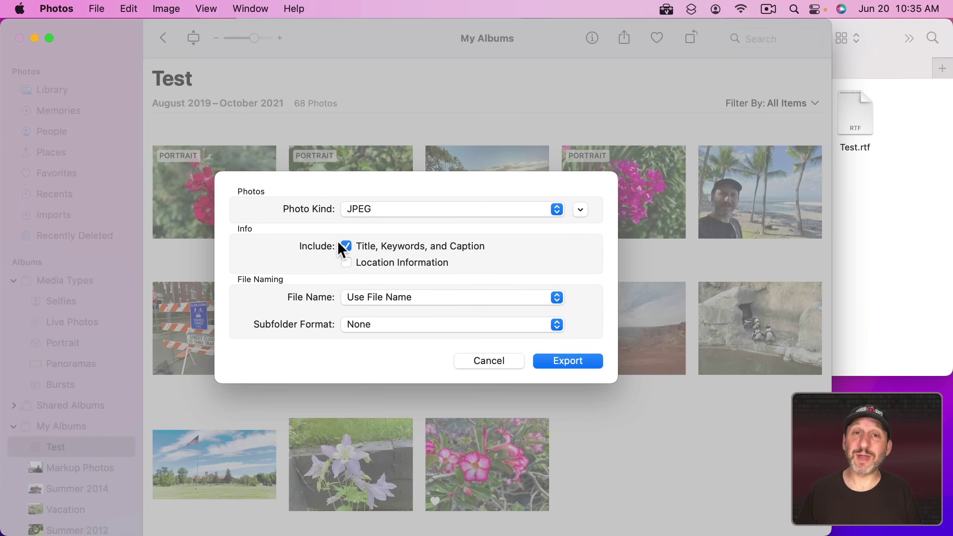
{"action": "left_click", "coordinate": [423, 214]}
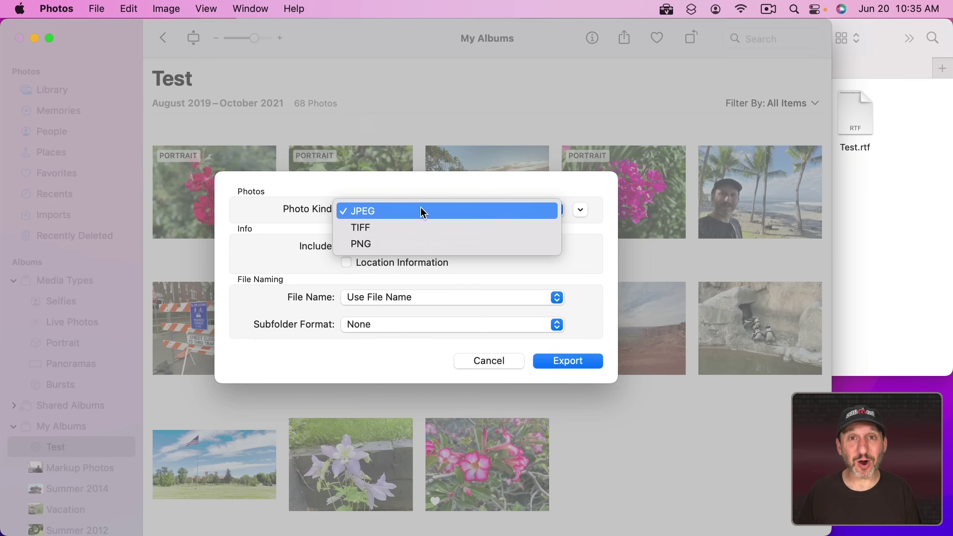
{"action": "left_click", "coordinate": [387, 208]}
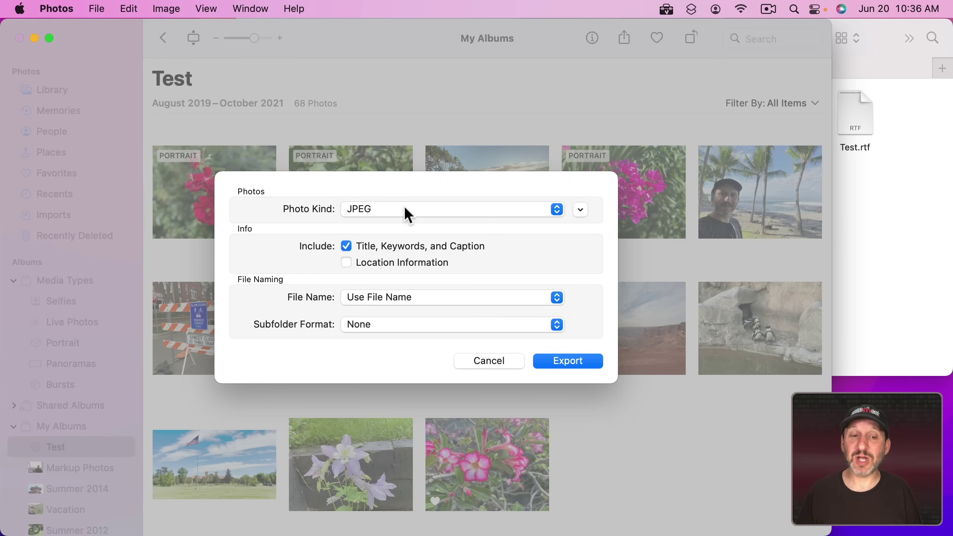
Show the detailed photo settings for the JPEG export and check the available JPEG quality levels
{"action": "left_click", "coordinate": [585, 209]}
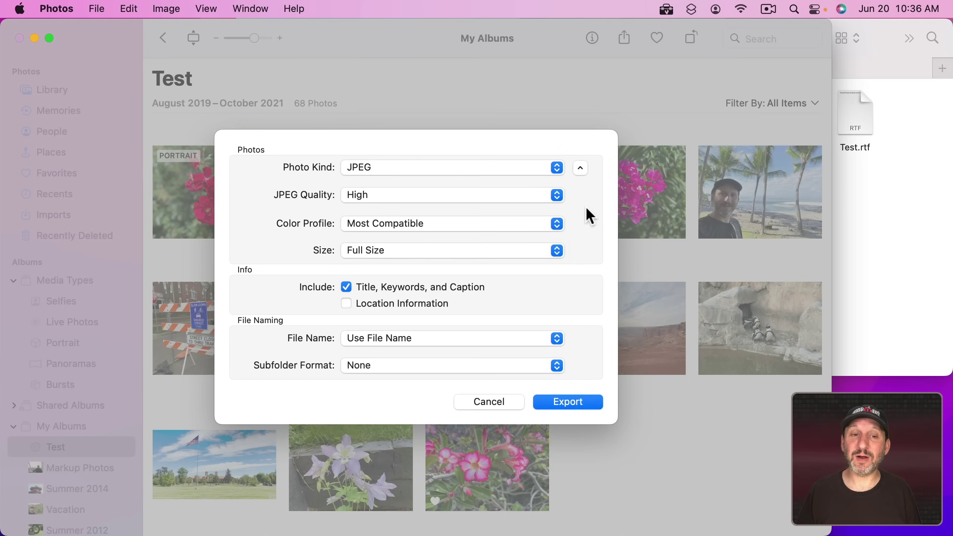
{"action": "left_click", "coordinate": [351, 194]}
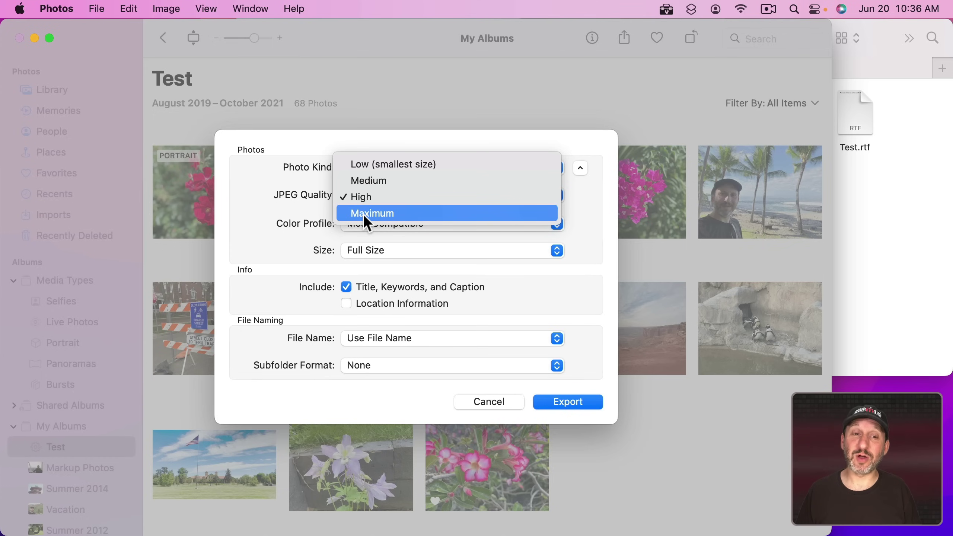
{"action": "left_click", "coordinate": [287, 188]}
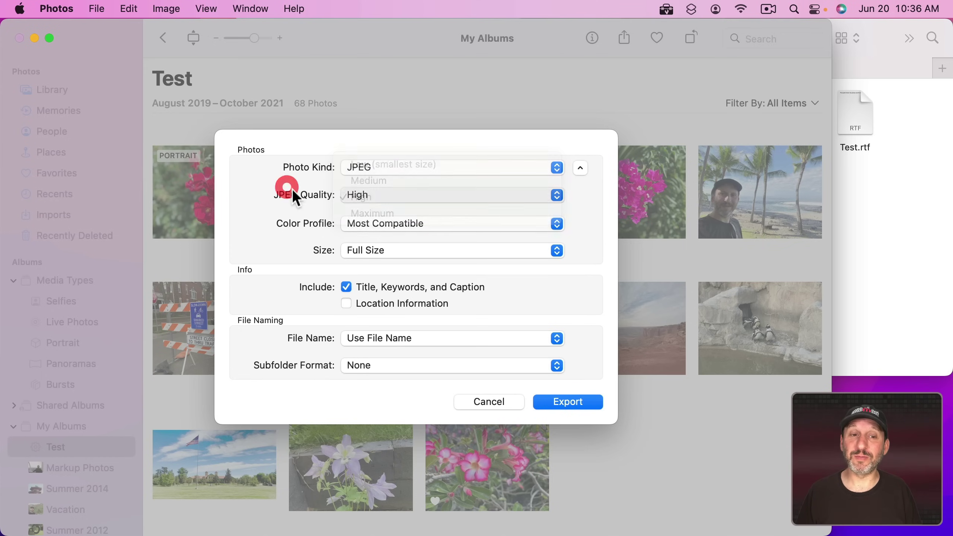
Try Small as the export size and check the other size choices
{"action": "left_click", "coordinate": [362, 247]}
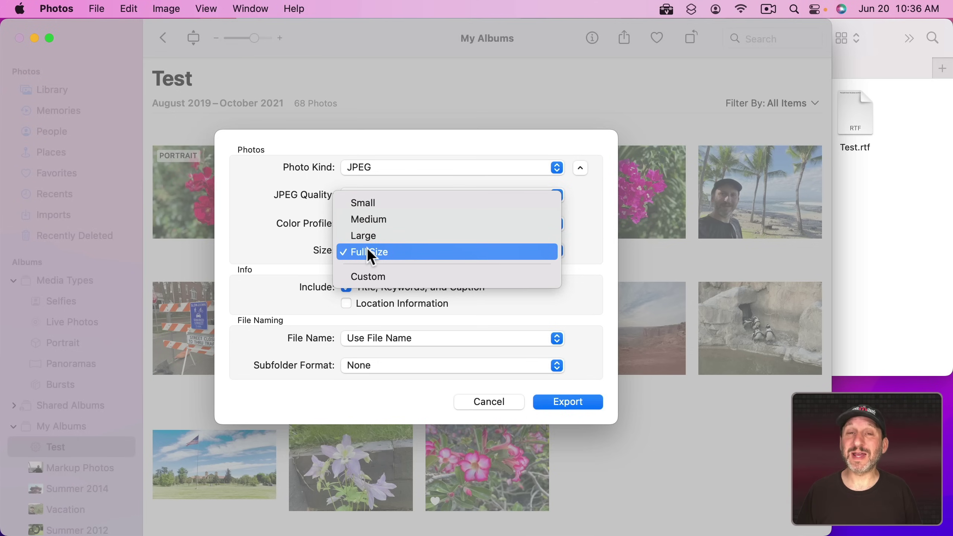
{"action": "left_click", "coordinate": [366, 200]}
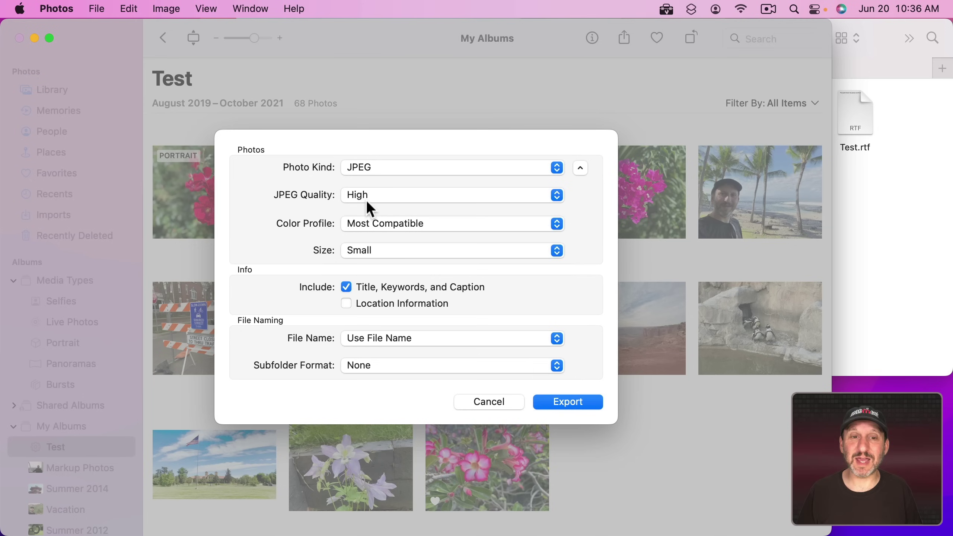
{"action": "left_click", "coordinate": [374, 244]}
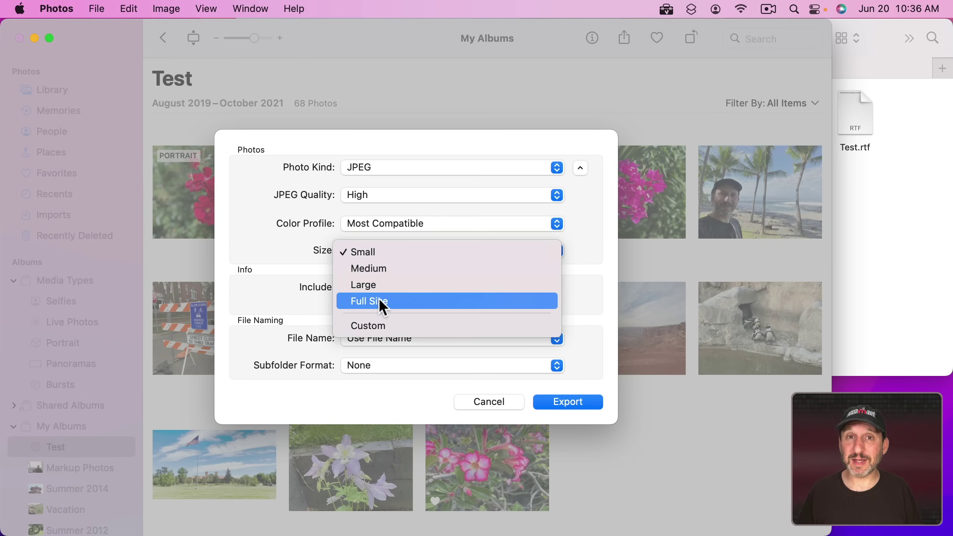
{"action": "left_click", "coordinate": [299, 260]}
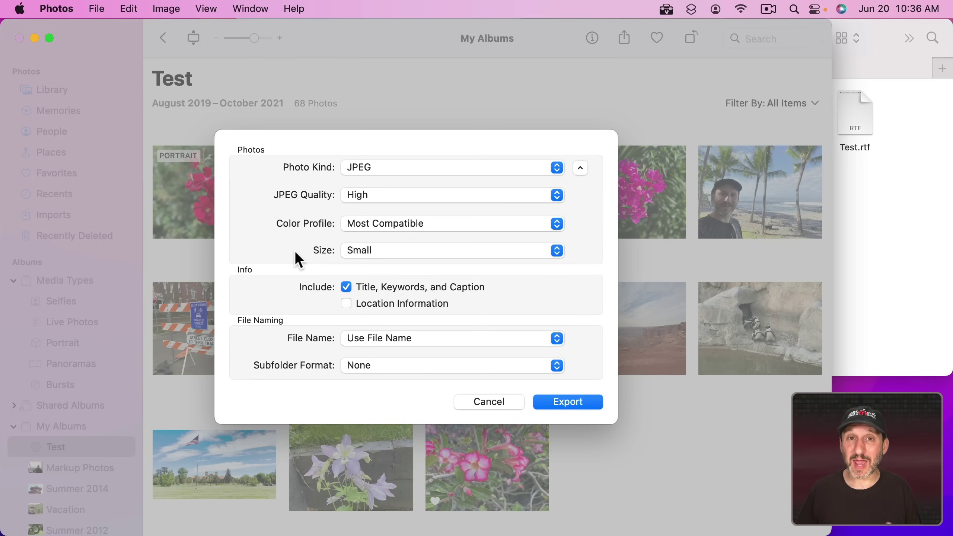
Try a custom export size, limiting the maximum height and then setting a maximum width of 1000 px
{"action": "left_click", "coordinate": [379, 251]}
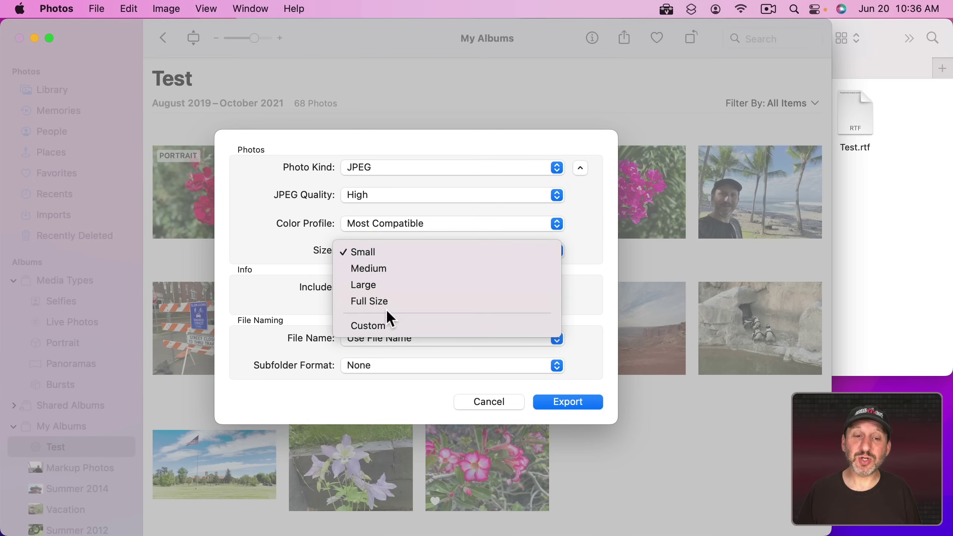
{"action": "left_click", "coordinate": [388, 325]}
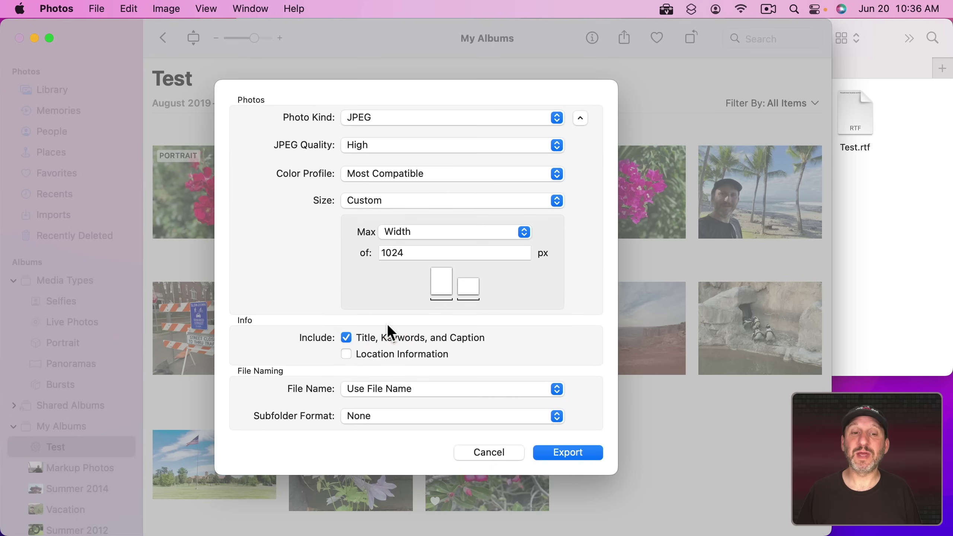
{"action": "left_click", "coordinate": [428, 237]}
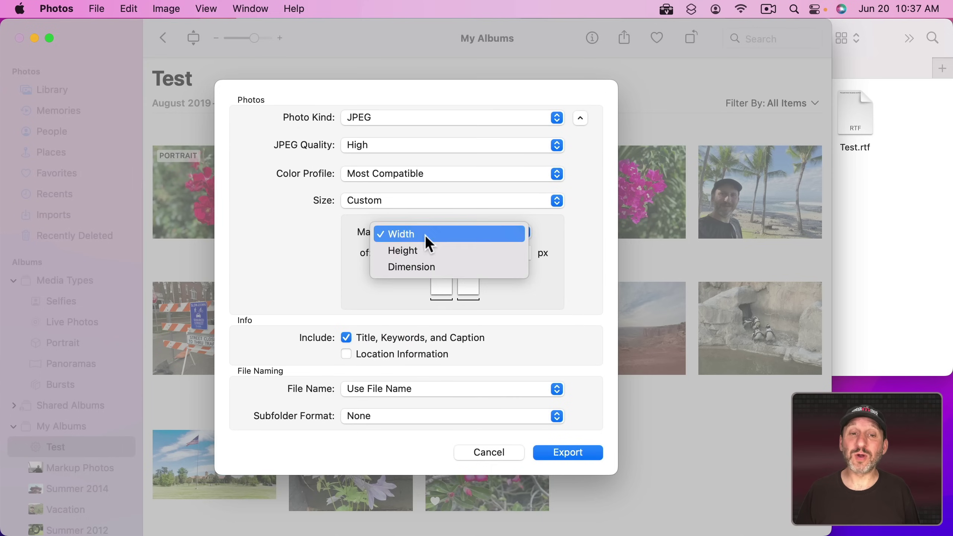
{"action": "left_click", "coordinate": [429, 248]}
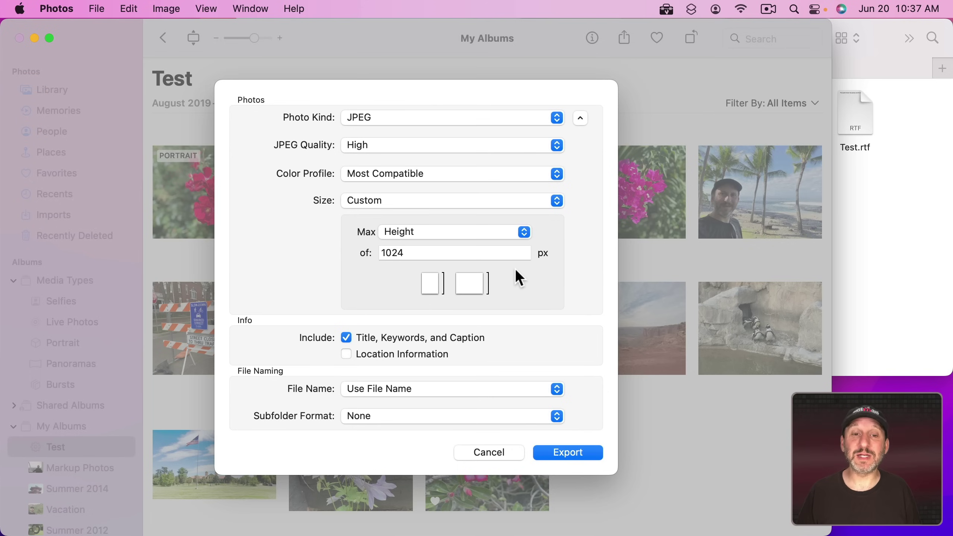
{"action": "left_click", "coordinate": [416, 232]}
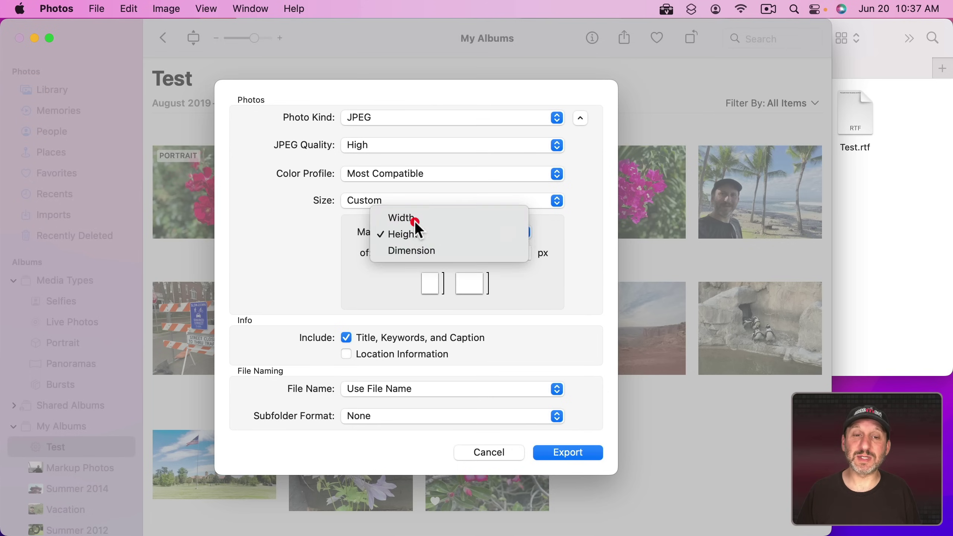
{"action": "left_click", "coordinate": [414, 219]}
{"action": "type", "text": "1000"}
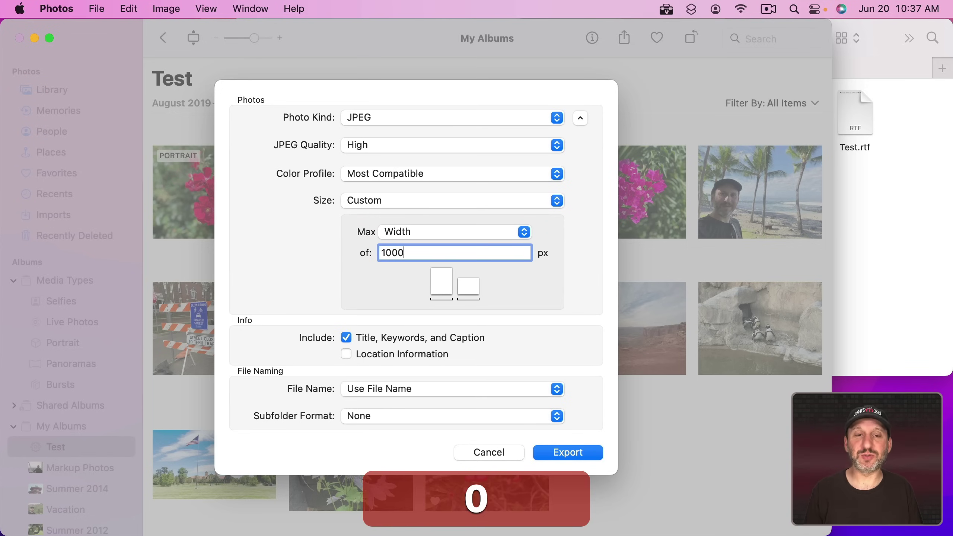
{"action": "key", "text": "Tab"}
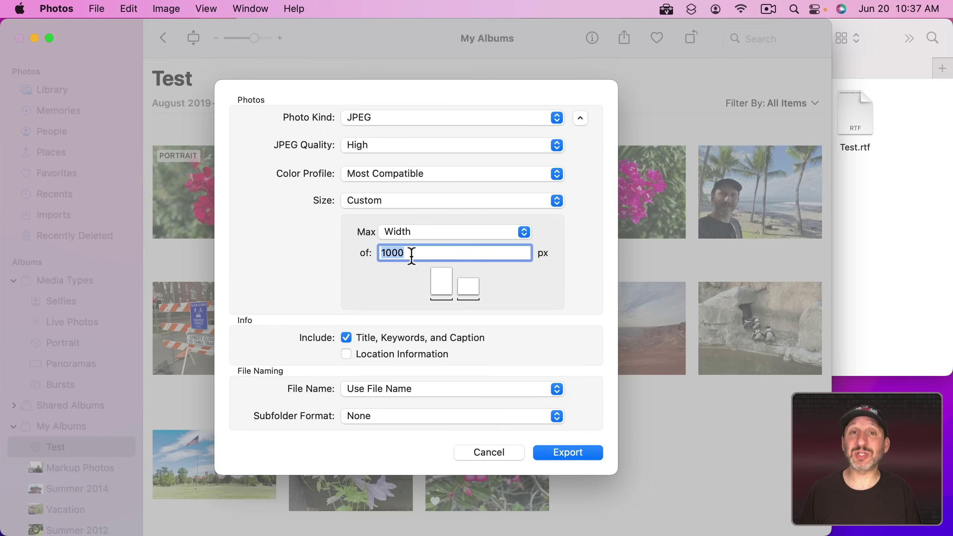
Try limiting the custom size by maximum dimension, and set the export size to Large
{"action": "left_click", "coordinate": [417, 227]}
{"action": "left_click", "coordinate": [424, 265]}
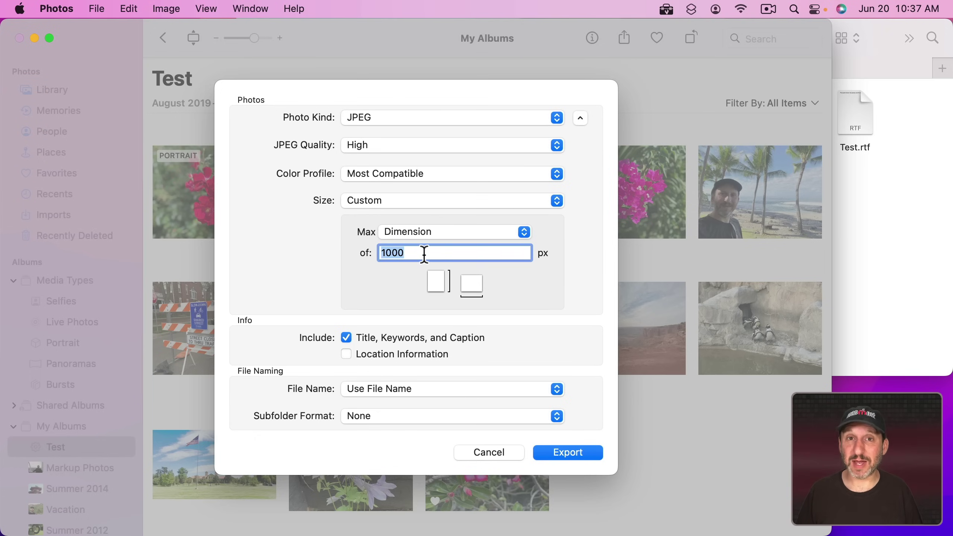
{"action": "left_click", "coordinate": [374, 200]}
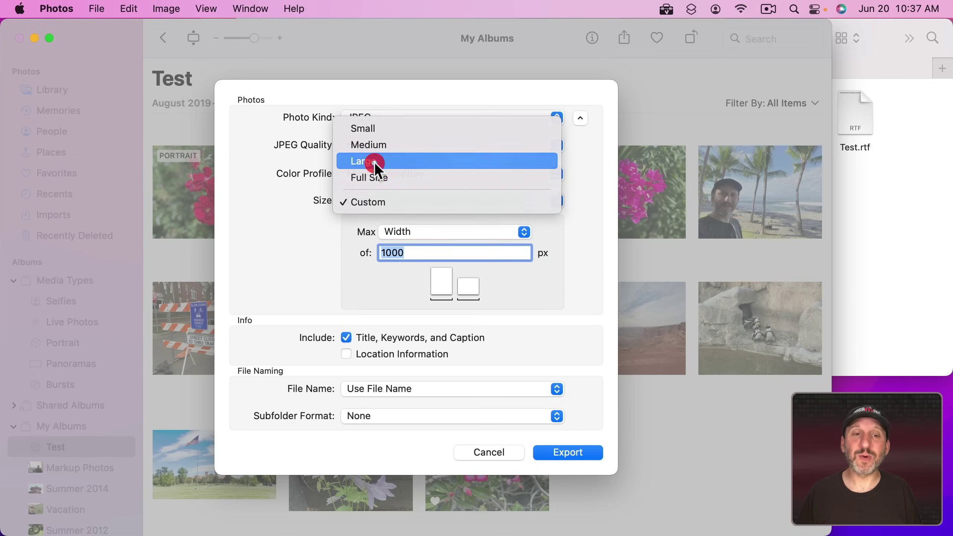
{"action": "left_click", "coordinate": [373, 162]}
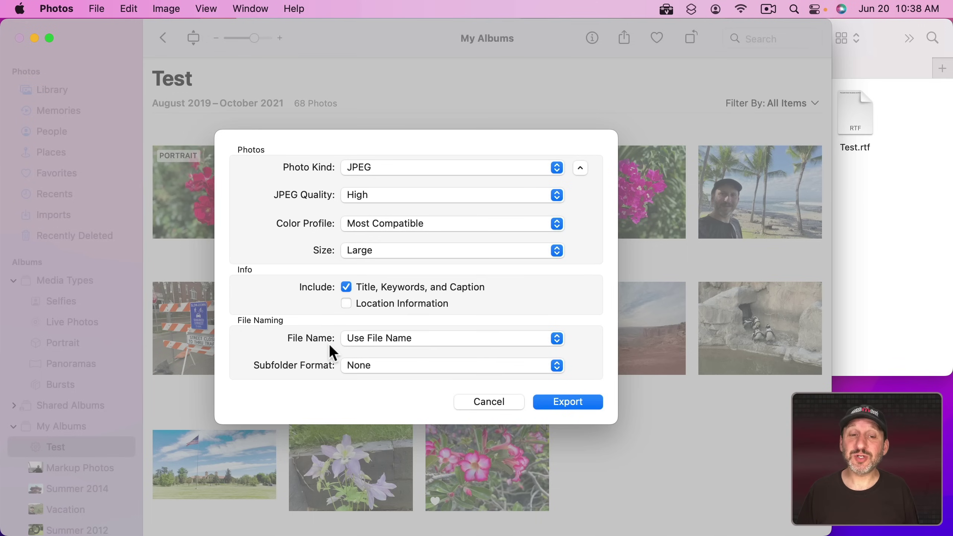
Try naming the exported files by title, and then sequentially with the prefix "photo"
{"action": "left_click", "coordinate": [395, 339]}
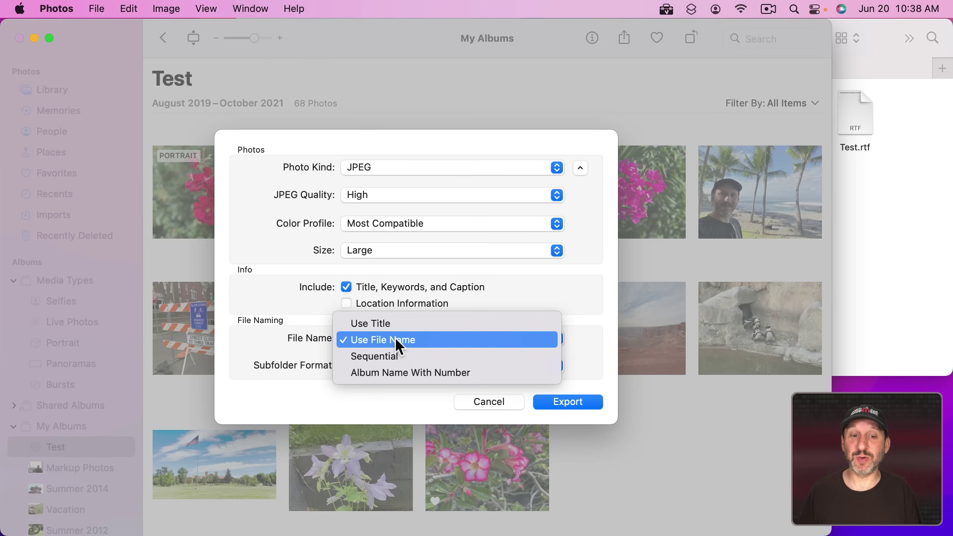
{"action": "left_click", "coordinate": [396, 323]}
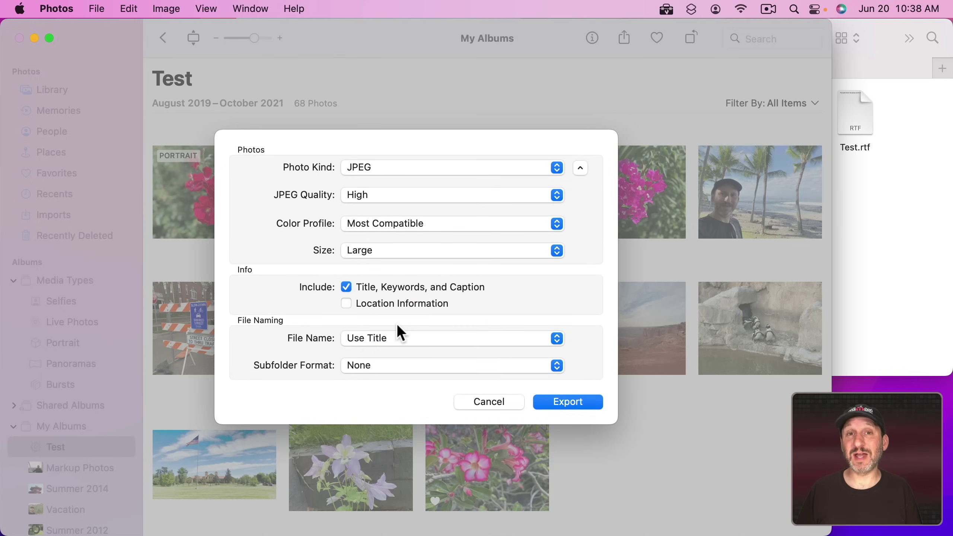
{"action": "left_click", "coordinate": [371, 340]}
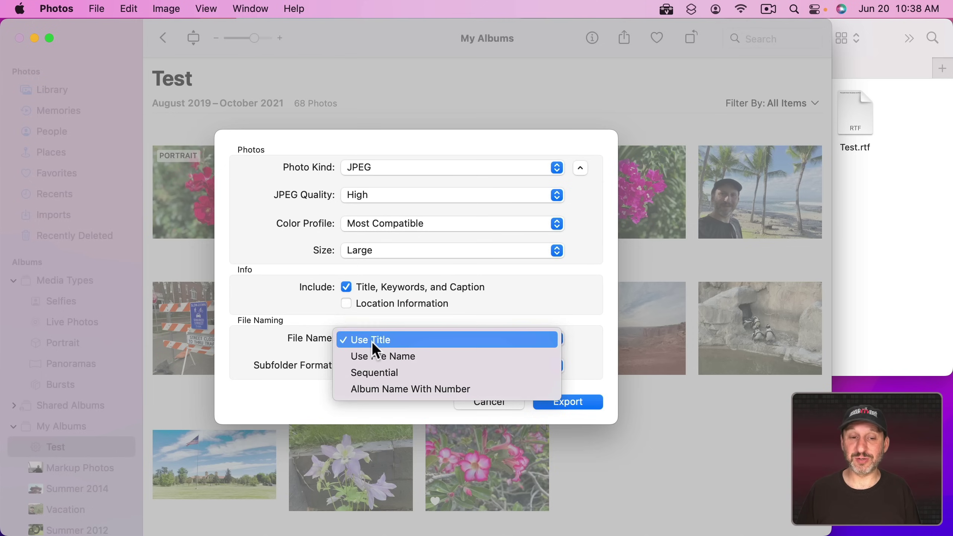
{"action": "left_click", "coordinate": [378, 373]}
{"action": "left_click", "coordinate": [357, 353]}
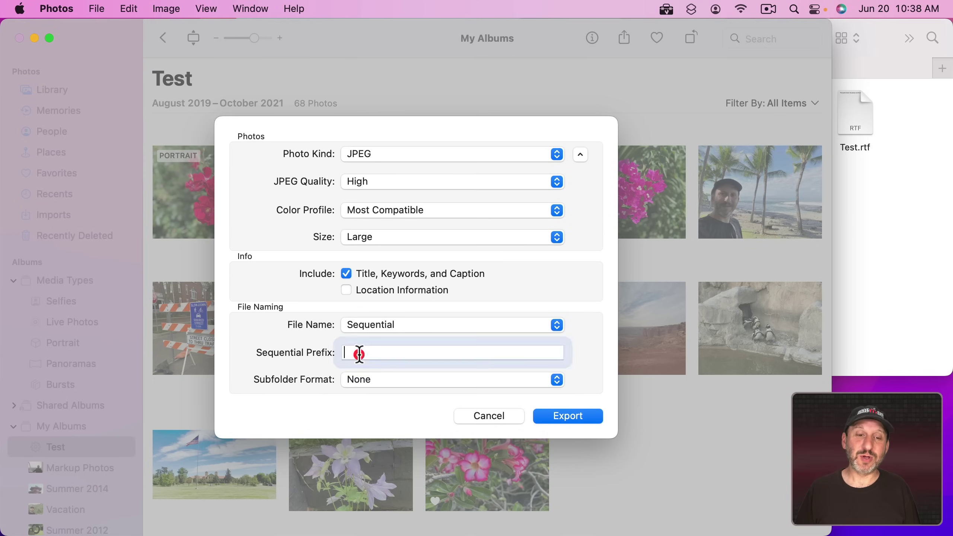
{"action": "type", "text": "photo"}
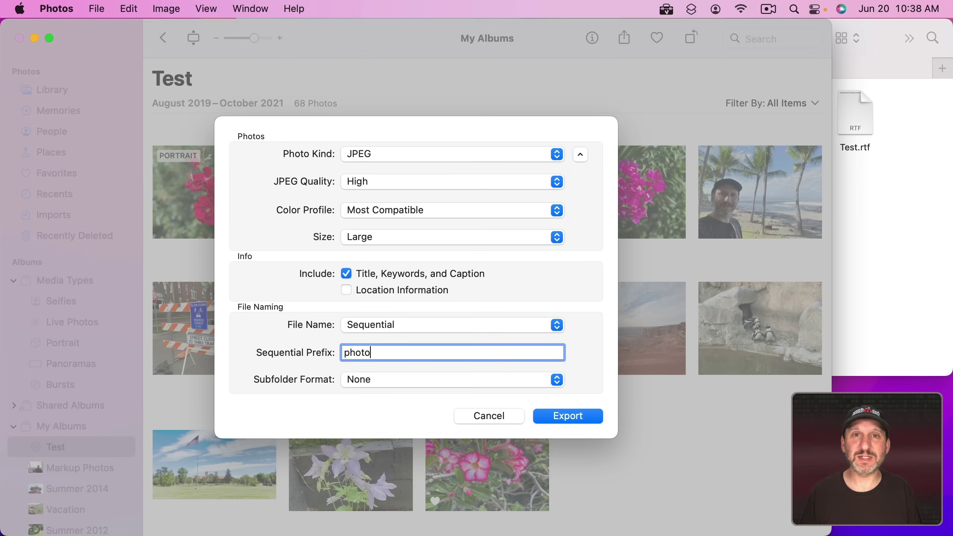
Try Album Name With Number for the exported files and restore the naming to Use File Name
{"action": "left_click", "coordinate": [480, 325]}
{"action": "left_click", "coordinate": [491, 343]}
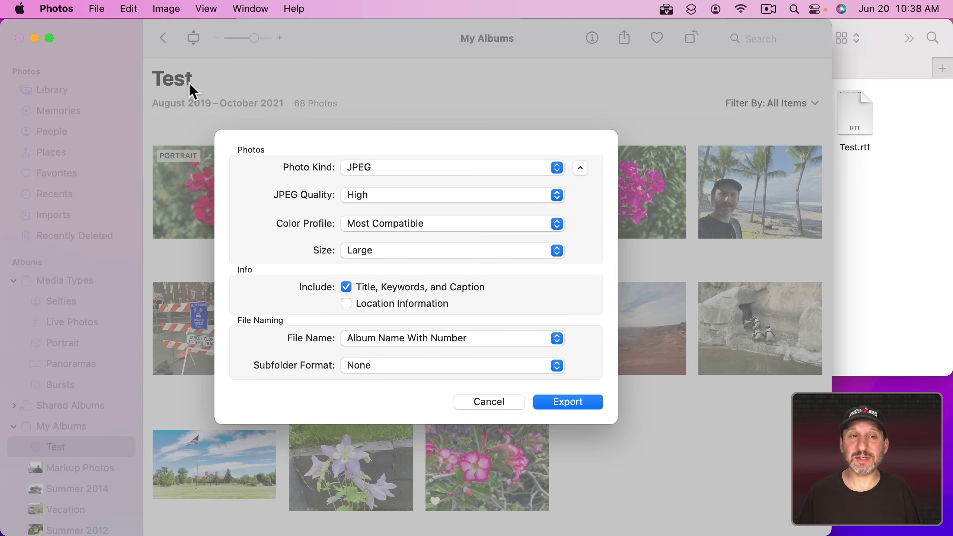
{"action": "left_click", "coordinate": [466, 341]}
{"action": "left_click", "coordinate": [413, 308]}
Review the export choices for subfolder format, file name, size, JPEG quality and photo kind
{"action": "left_click", "coordinate": [375, 367]}
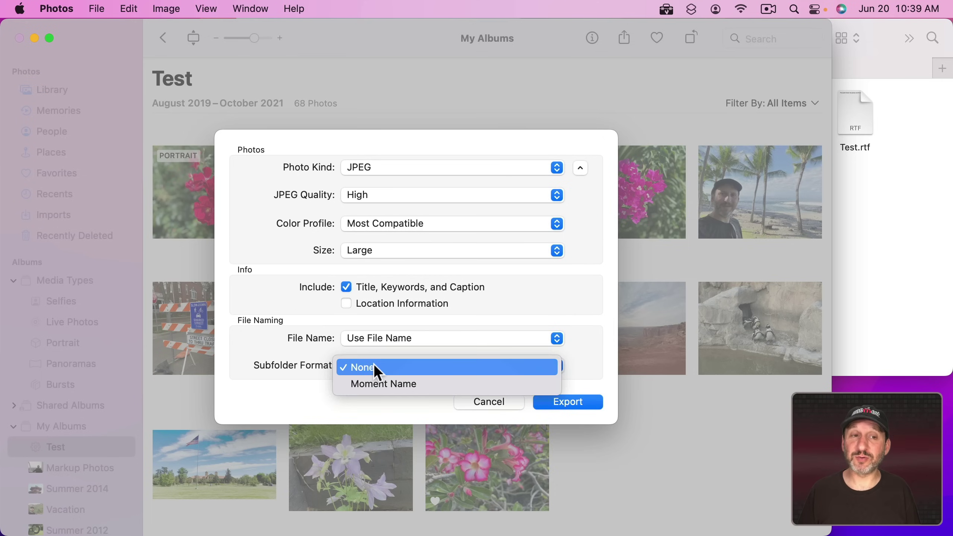
{"action": "left_click", "coordinate": [396, 381]}
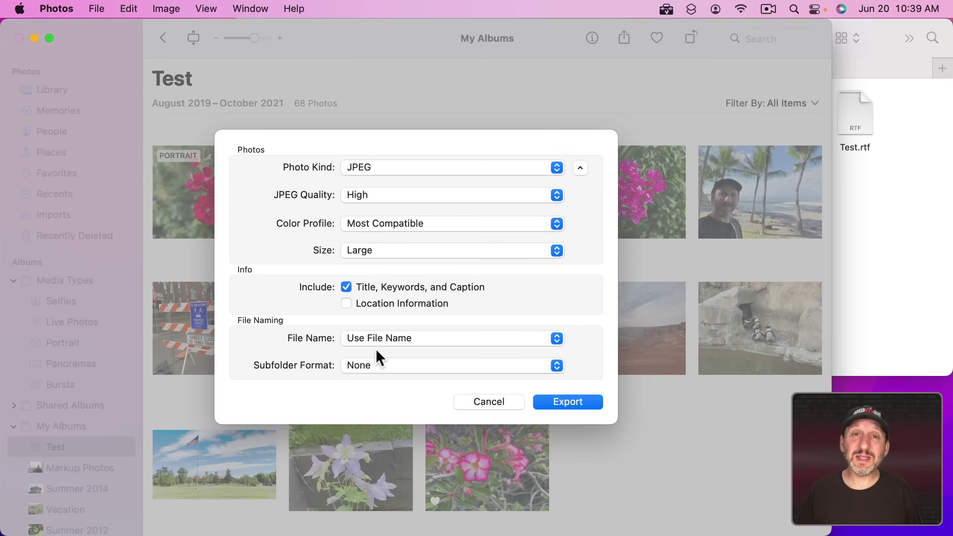
{"action": "left_click", "coordinate": [372, 340]}
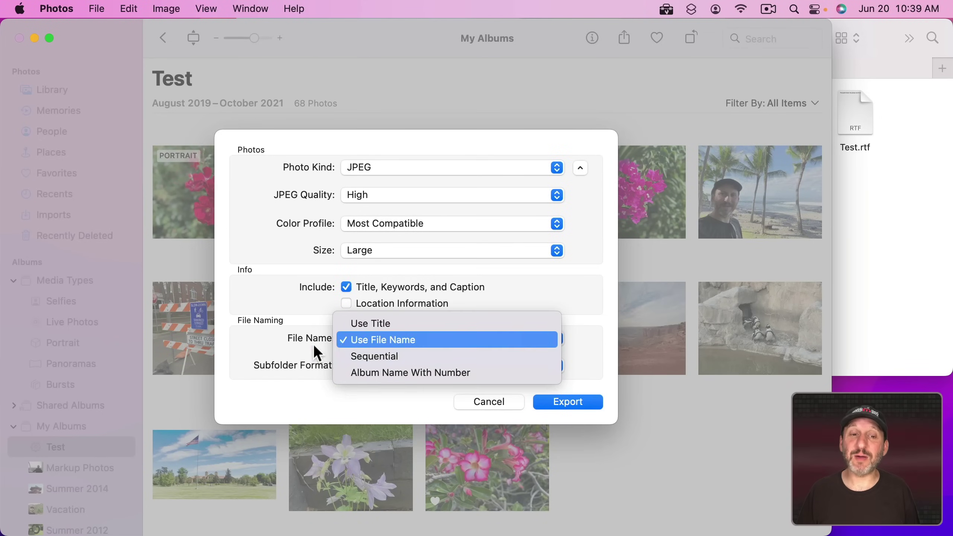
{"action": "left_click", "coordinate": [268, 336]}
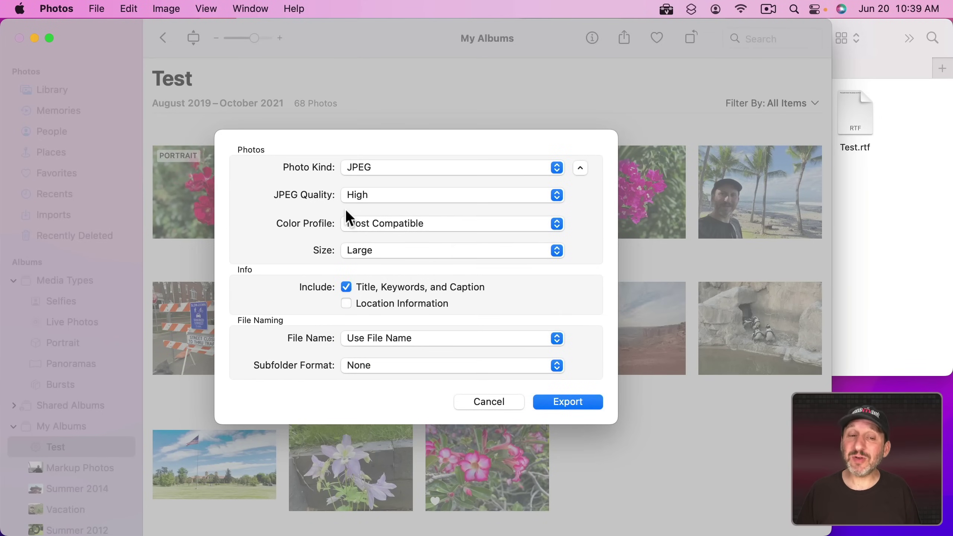
{"action": "left_click", "coordinate": [379, 247]}
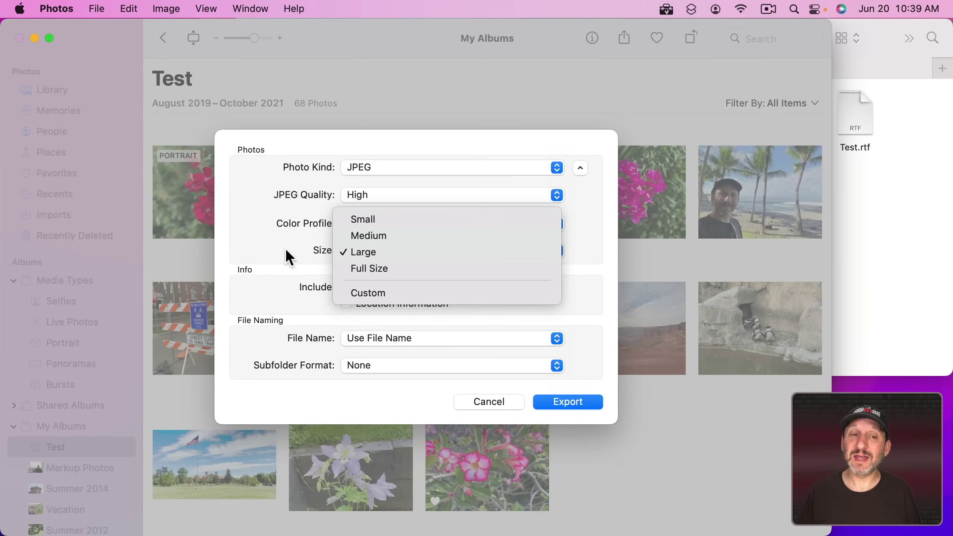
{"action": "left_click", "coordinate": [276, 244]}
{"action": "left_click", "coordinate": [387, 197]}
{"action": "left_click", "coordinate": [280, 199]}
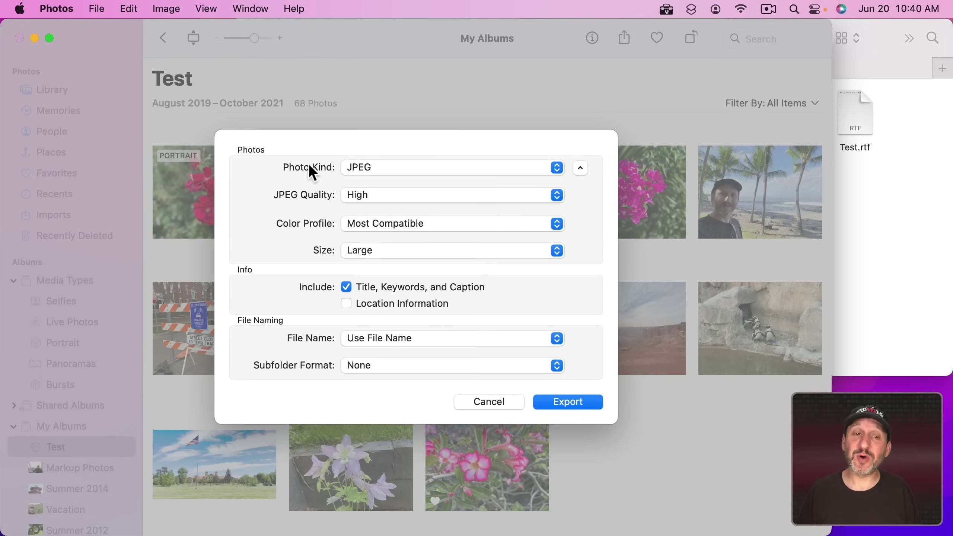
{"action": "left_click", "coordinate": [399, 172]}
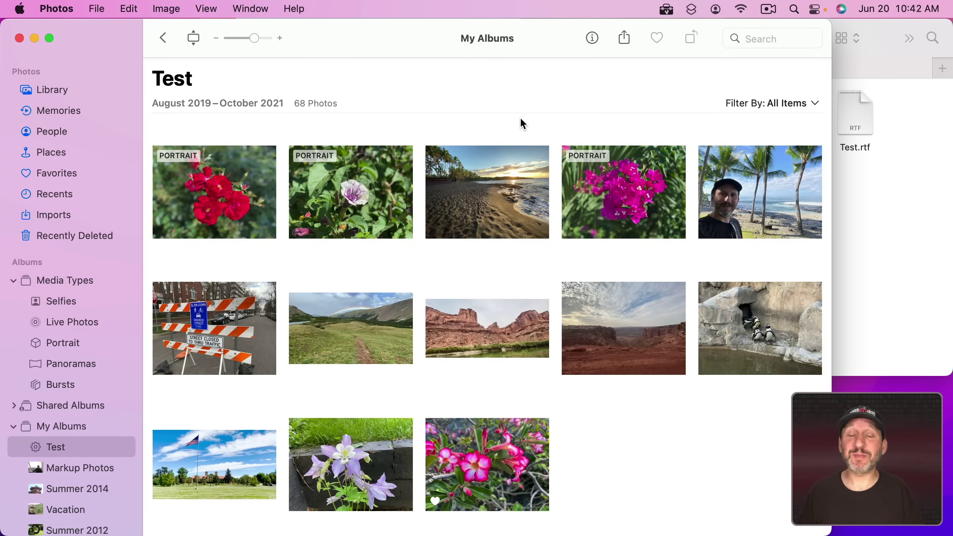
Select the ten photos in the first two rows of the Test album, from the red roses to the penguins
{"action": "mouse_move", "coordinate": [392, 204]}
{"action": "left_click", "coordinate": [192, 199]}
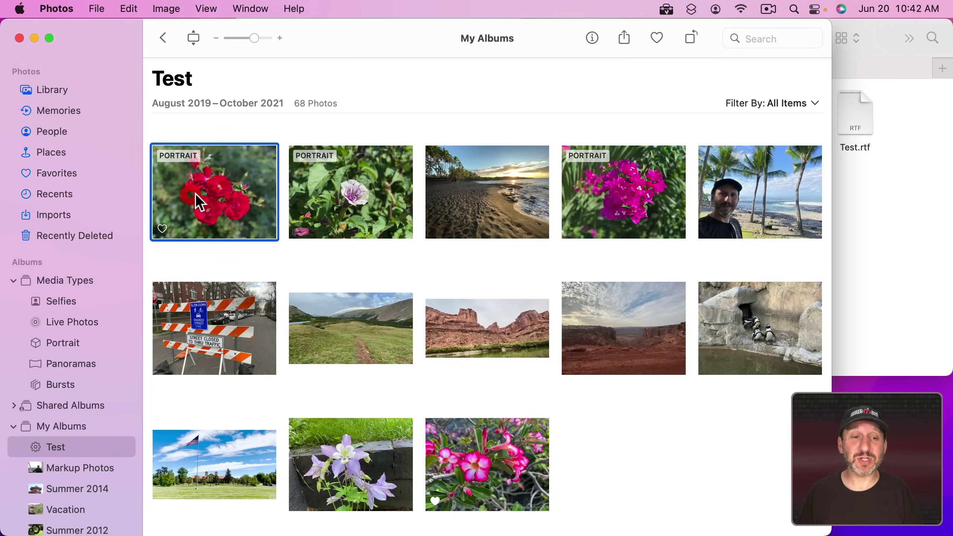
{"action": "left_click", "coordinate": [772, 306], "text": "shift"}
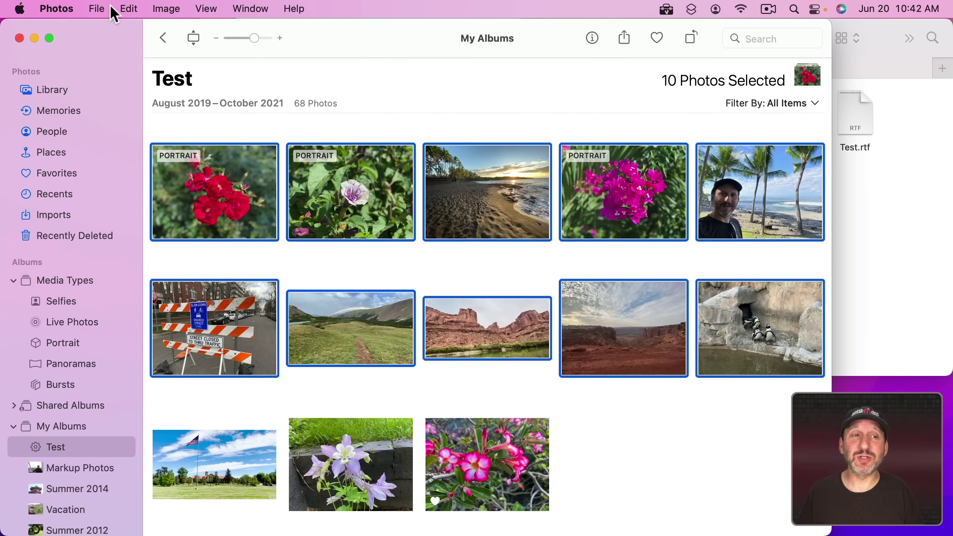
Start sharing the ten selected photos through AirDrop and cancel the sharing
{"action": "left_click", "coordinate": [96, 10]}
{"action": "mouse_move", "coordinate": [144, 141]}
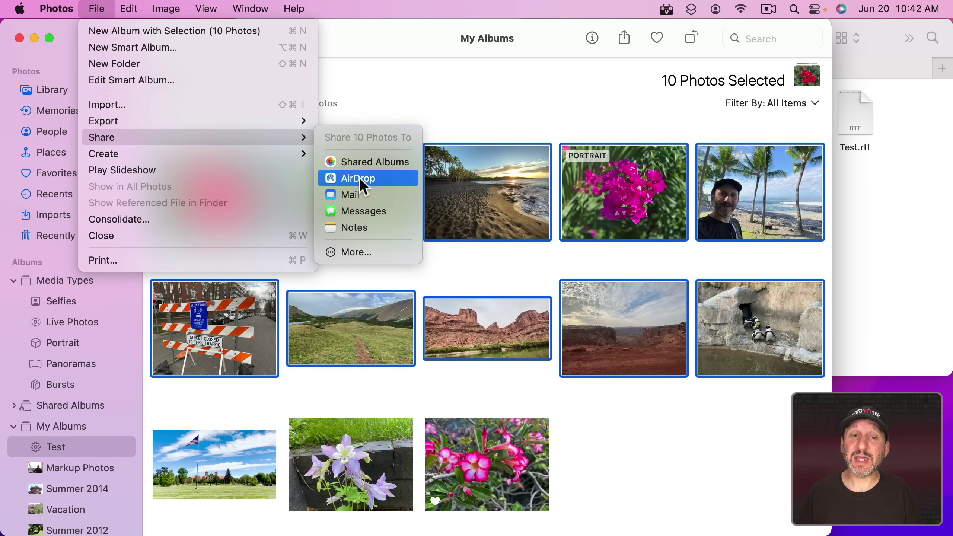
{"action": "key", "text": "Escape"}
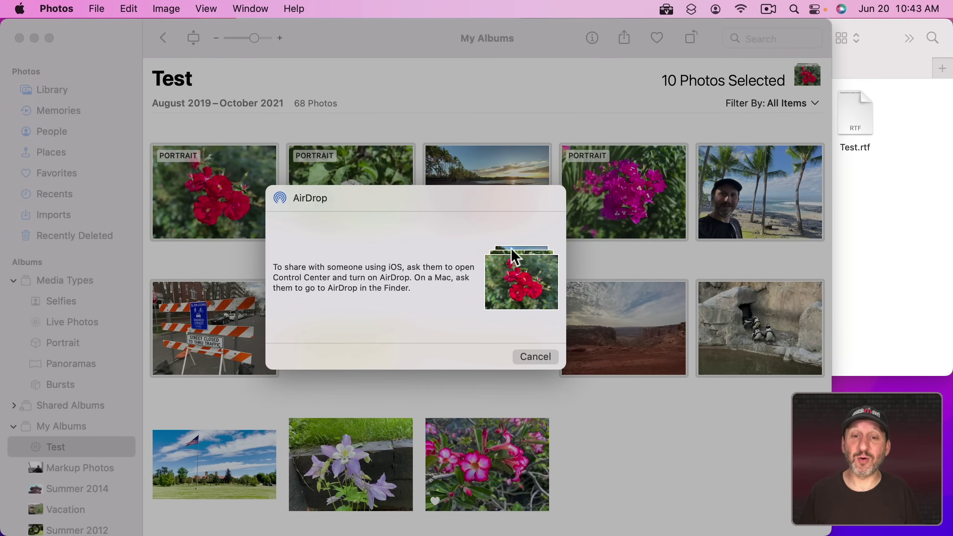
{"action": "left_click", "coordinate": [537, 353]}
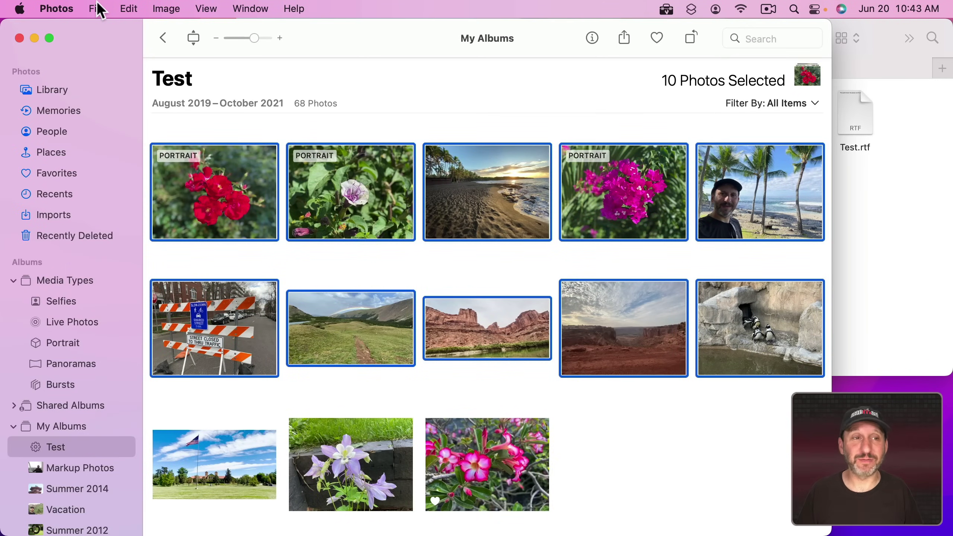
Share the ten selected photos through Mail, look over the attached images and choose an image size for the message
{"action": "left_click", "coordinate": [99, 9]}
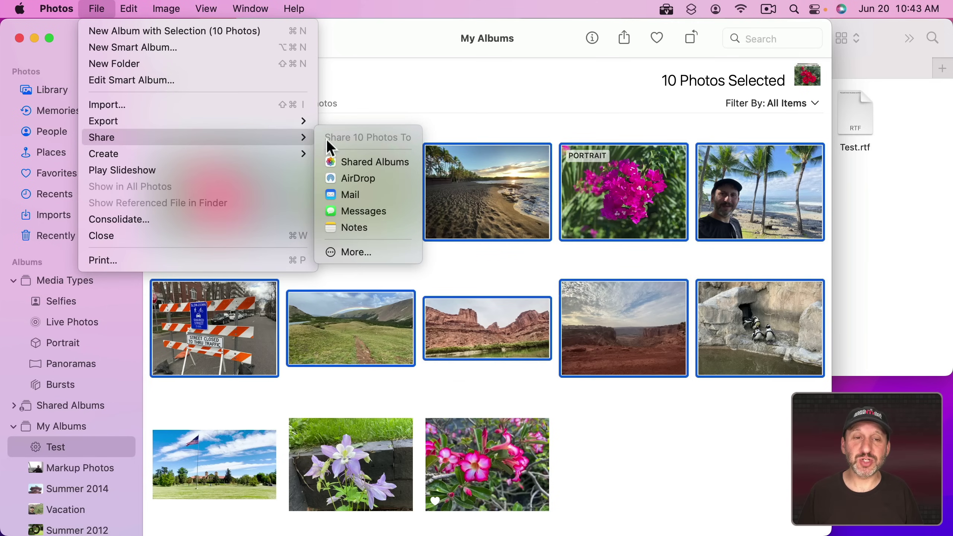
{"action": "left_click", "coordinate": [357, 196]}
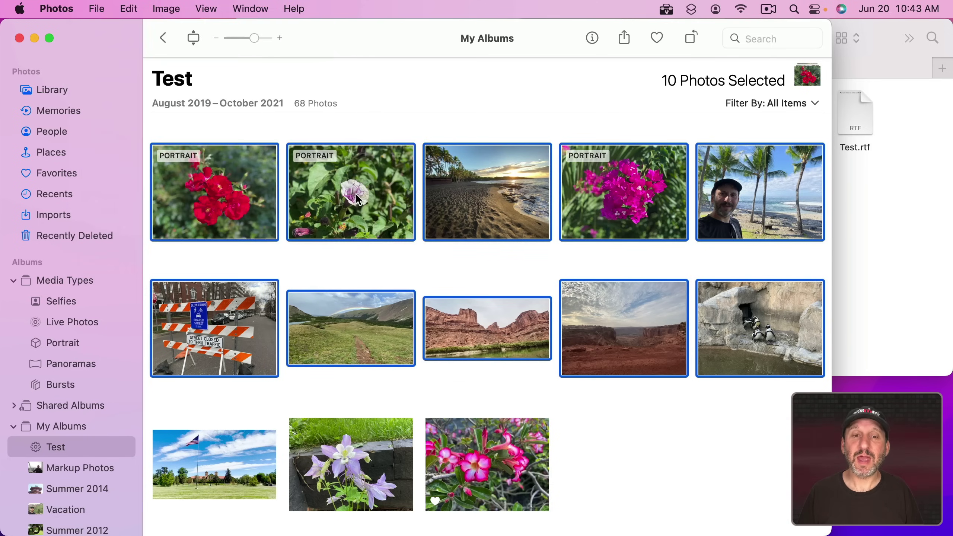
{"action": "scroll", "coordinate": [597, 245], "scroll_direction": "down", "scroll_amount": 15}
{"action": "scroll", "coordinate": [597, 245], "scroll_direction": "down", "scroll_amount": 15}
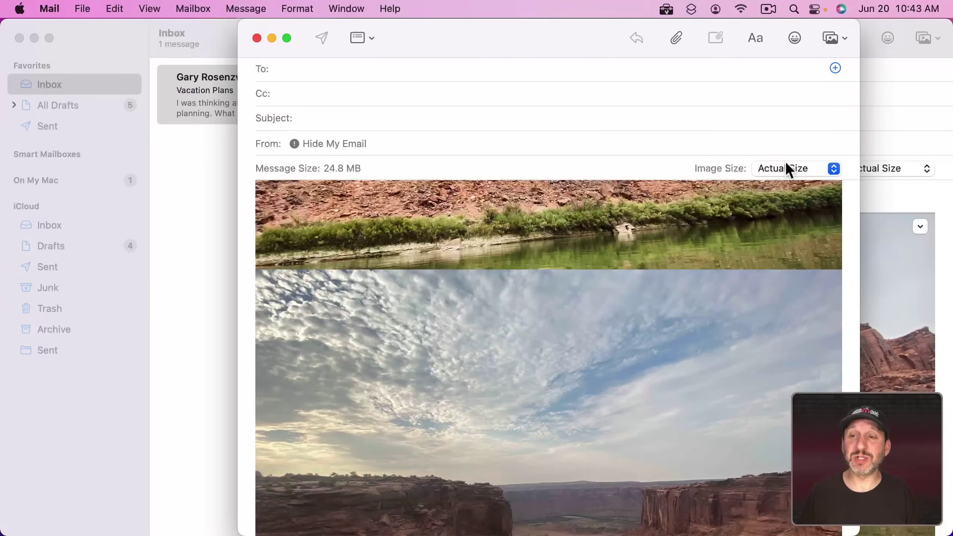
{"action": "left_click", "coordinate": [789, 168]}
{"action": "left_click", "coordinate": [783, 115]}
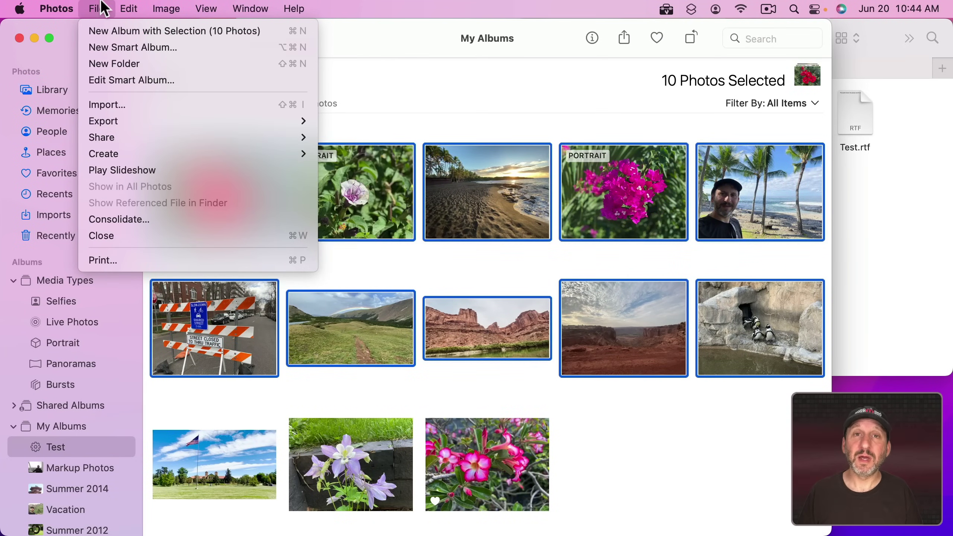
Set up printing of the ten selected photos, preview the pages and try the 5" × 7" layout
{"action": "left_click", "coordinate": [126, 258]}
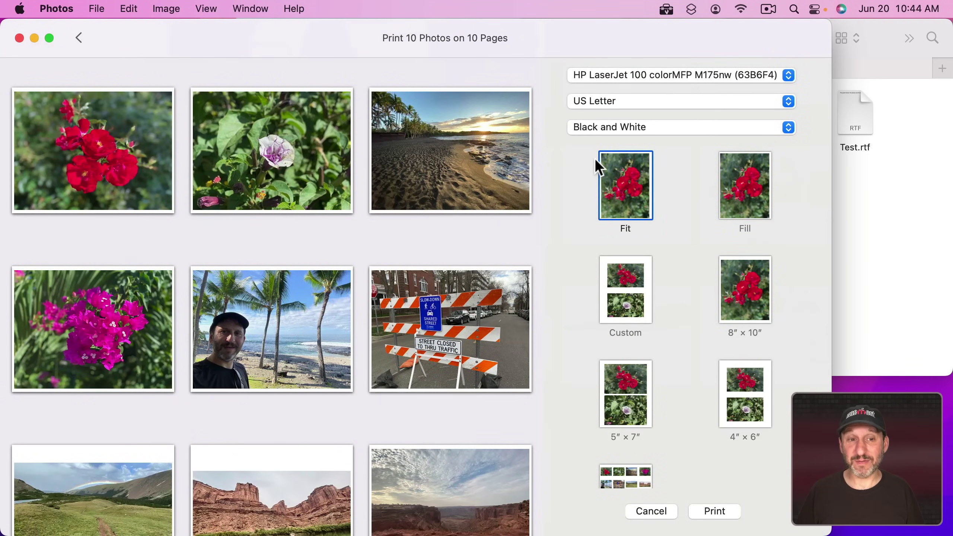
{"action": "scroll", "coordinate": [377, 440], "scroll_direction": "down", "scroll_amount": 5}
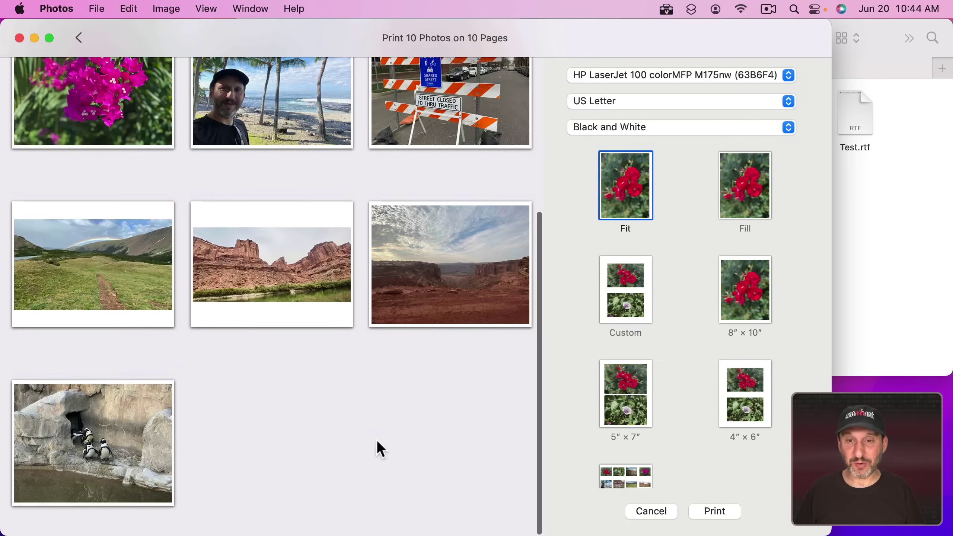
{"action": "scroll", "coordinate": [377, 440], "scroll_direction": "up", "scroll_amount": 5}
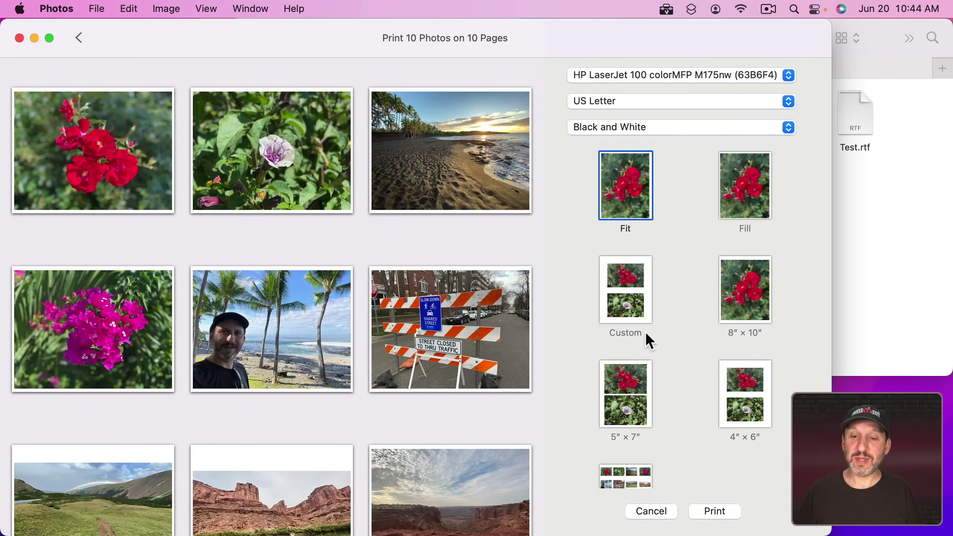
{"action": "left_click", "coordinate": [632, 394]}
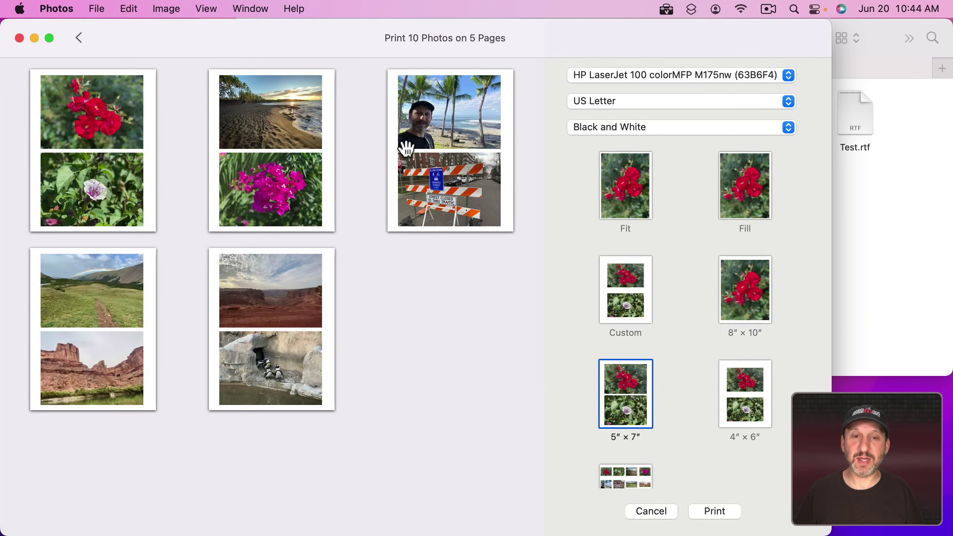
Switch the print layout to a contact sheet and set it to 2 columns
{"action": "left_click", "coordinate": [630, 470]}
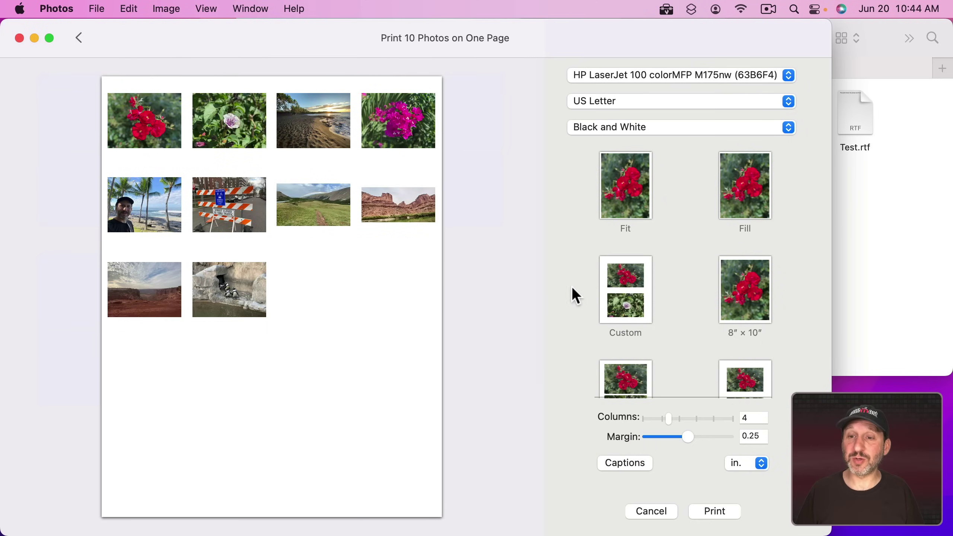
{"action": "scroll", "coordinate": [745, 224], "scroll_direction": "down", "scroll_amount": 2}
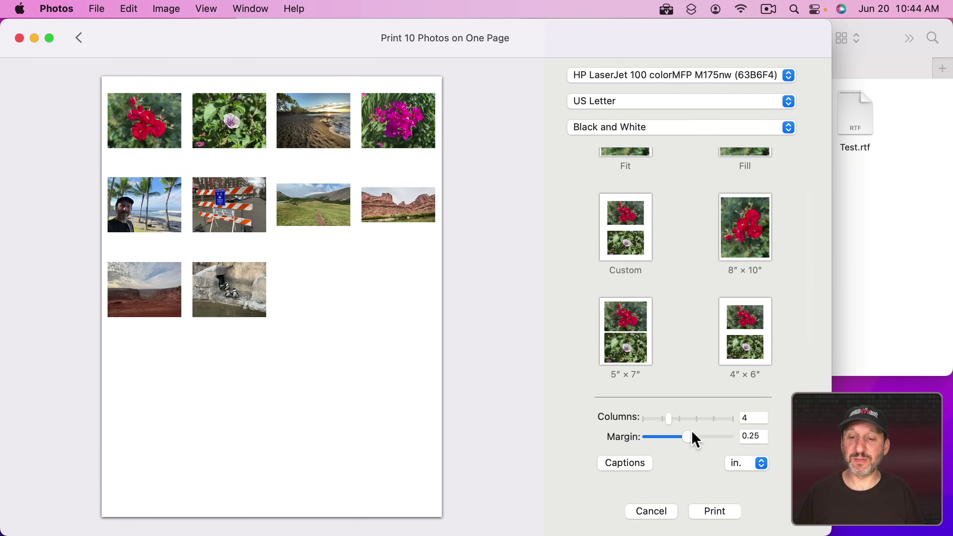
{"action": "mouse_move", "coordinate": [669, 418]}
{"action": "left_mouse_down"}
{"action": "mouse_move", "coordinate": [692, 417]}
{"action": "mouse_move", "coordinate": [657, 418]}
{"action": "left_mouse_up"}
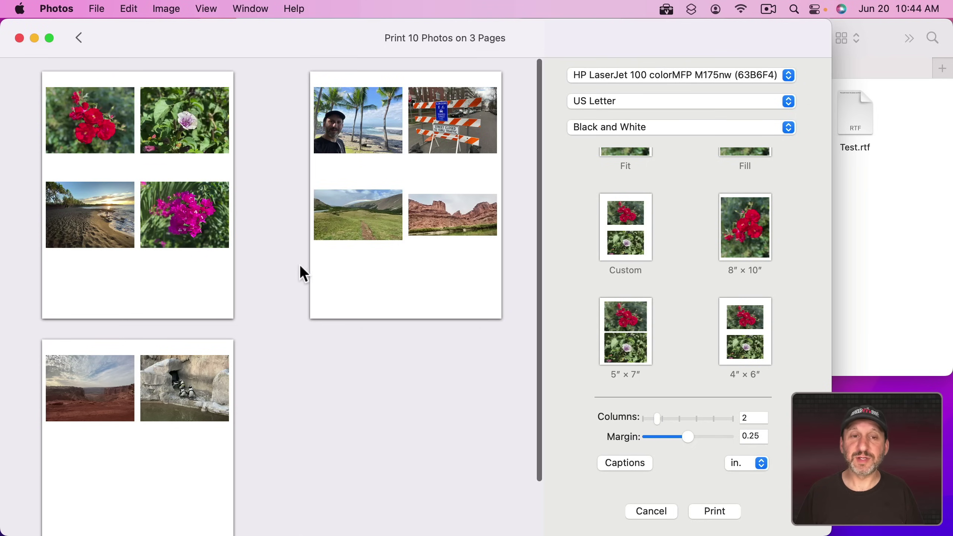
Save the print layout as the PDF file Untitled.pdf in the Files folder instead of printing on paper
{"action": "left_click", "coordinate": [706, 509]}
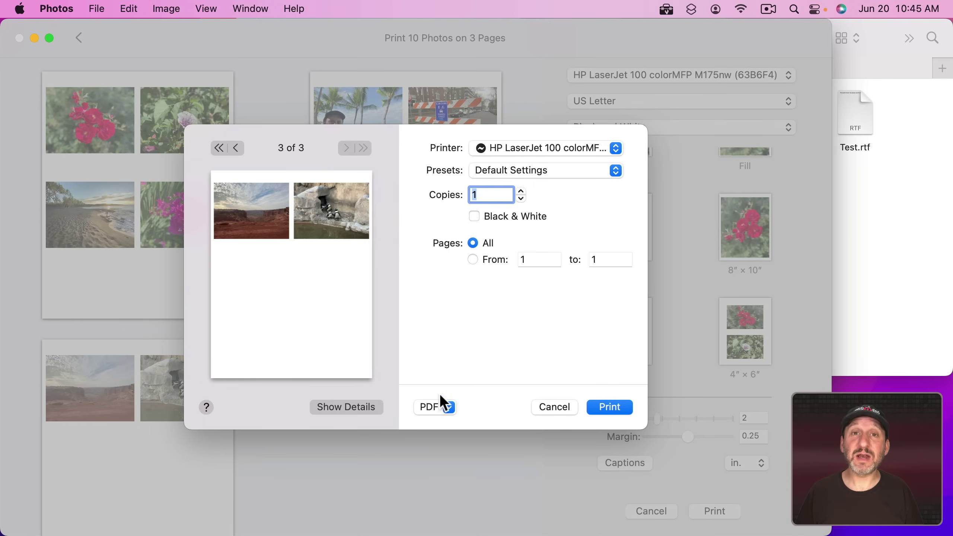
{"action": "left_click", "coordinate": [439, 413]}
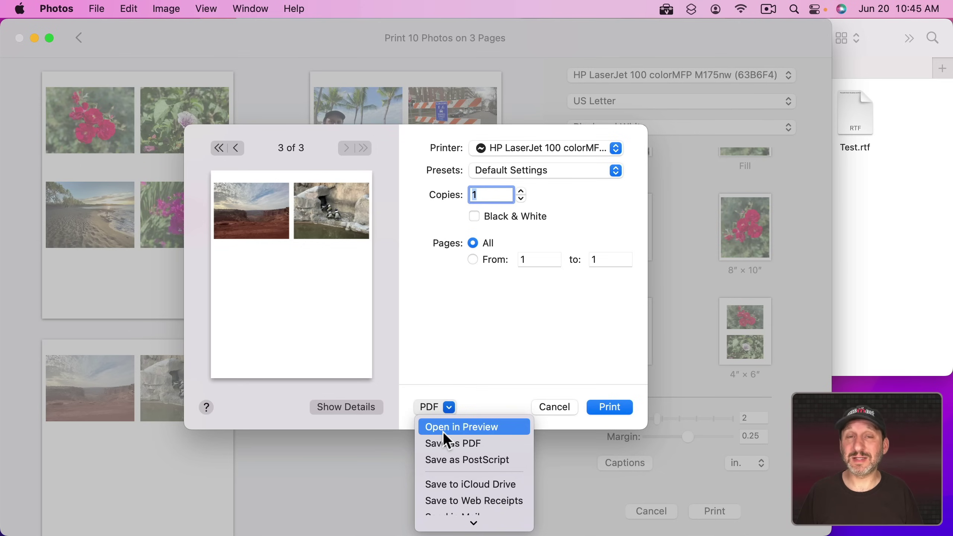
{"action": "left_click", "coordinate": [444, 444]}
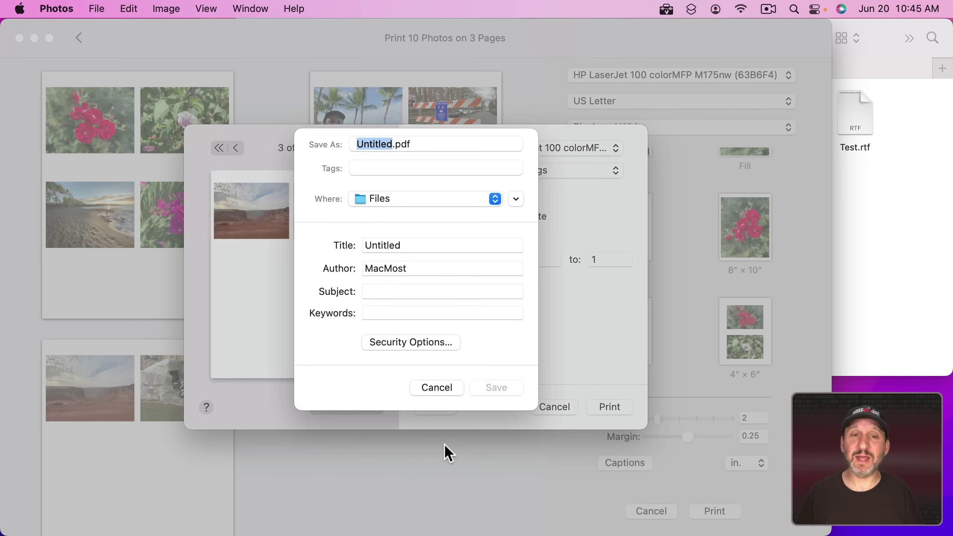
{"action": "left_click", "coordinate": [497, 396]}
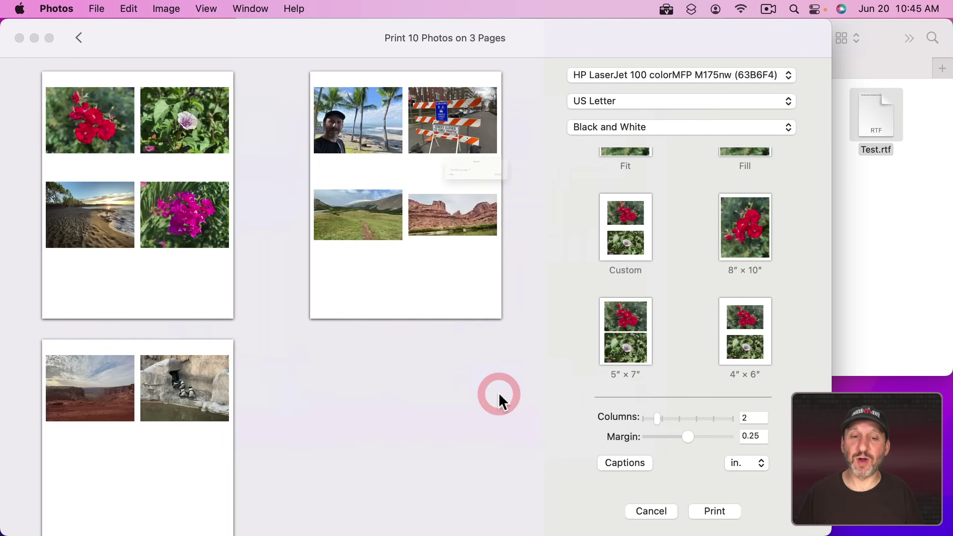
Open Untitled.pdf from the Files folder in Preview and look through its second and third pages
{"action": "left_click", "coordinate": [882, 199]}
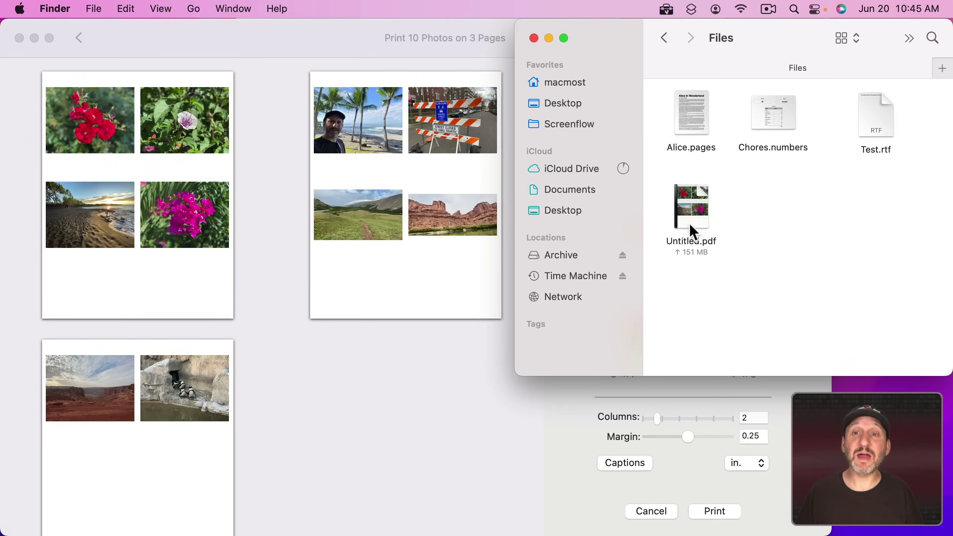
{"action": "double_click", "coordinate": [692, 207]}
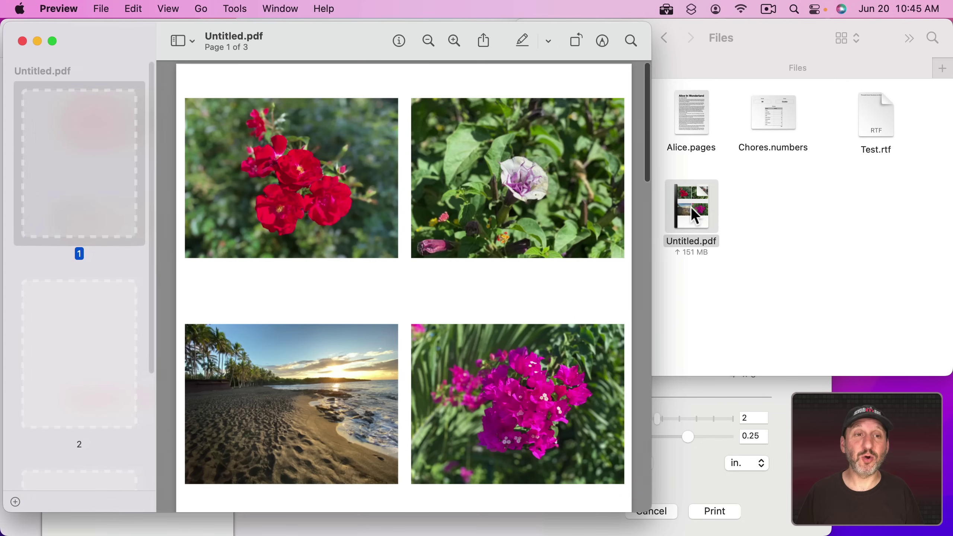
{"action": "left_click", "coordinate": [66, 342]}
{"action": "scroll", "coordinate": [66, 345], "scroll_direction": "down", "scroll_amount": 3}
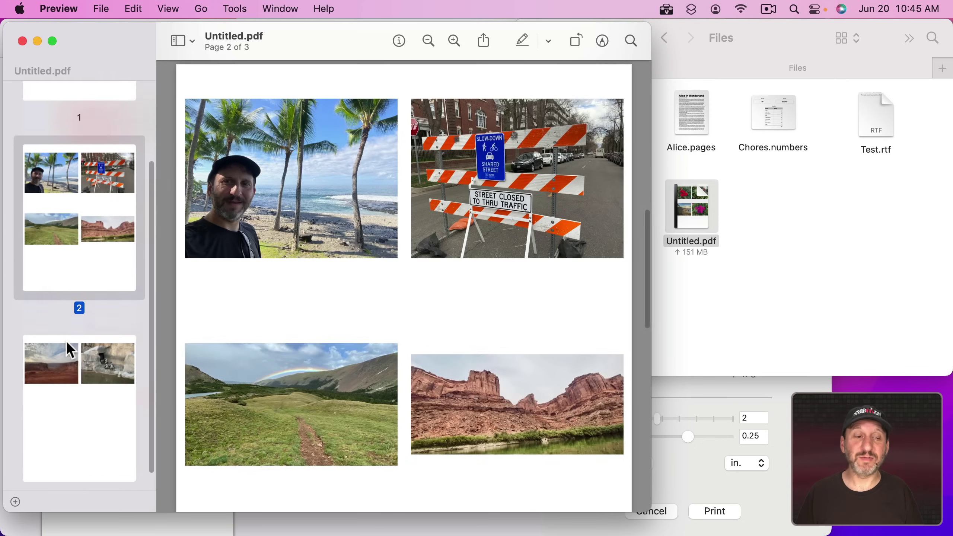
{"action": "left_click", "coordinate": [80, 385]}
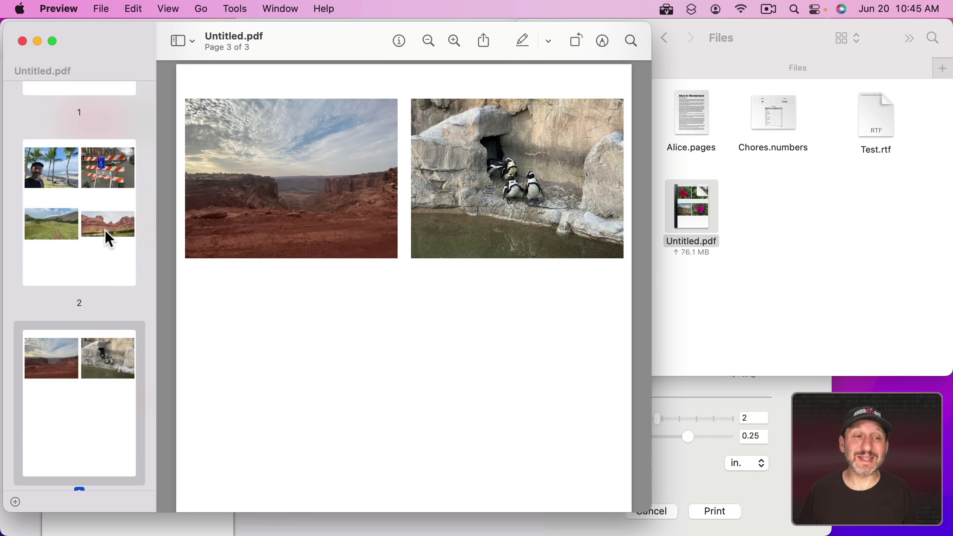
{"action": "scroll", "coordinate": [104, 229], "scroll_direction": "up", "scroll_amount": 5}
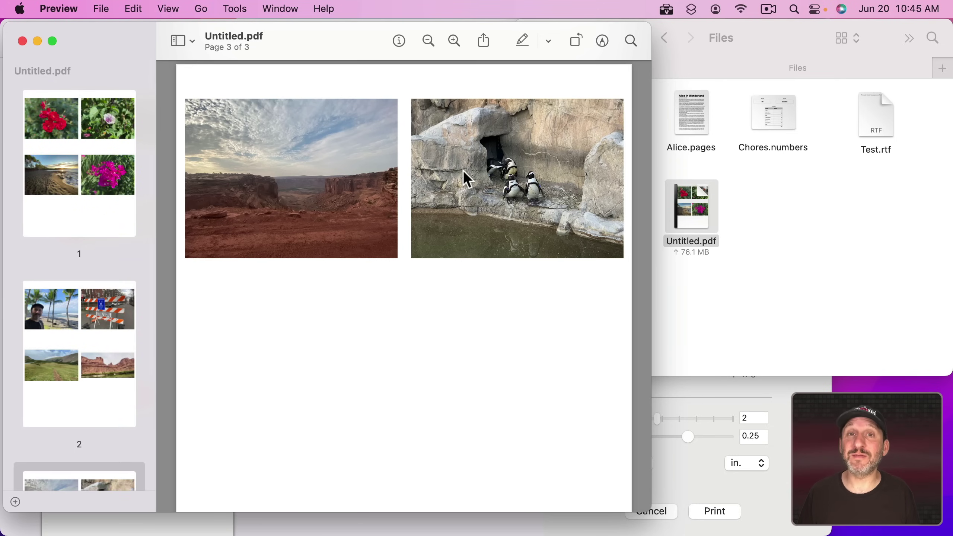